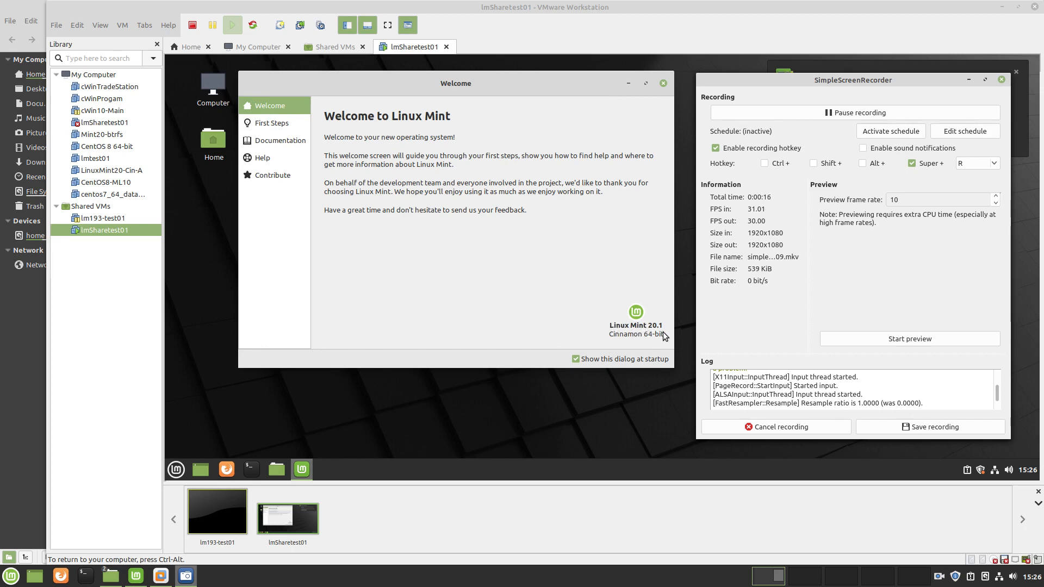
Dismiss the Linux Mint welcome screen and bring up the lmSharetest01 VM's Settings.
{"action": "left_click", "coordinate": [664, 85]}
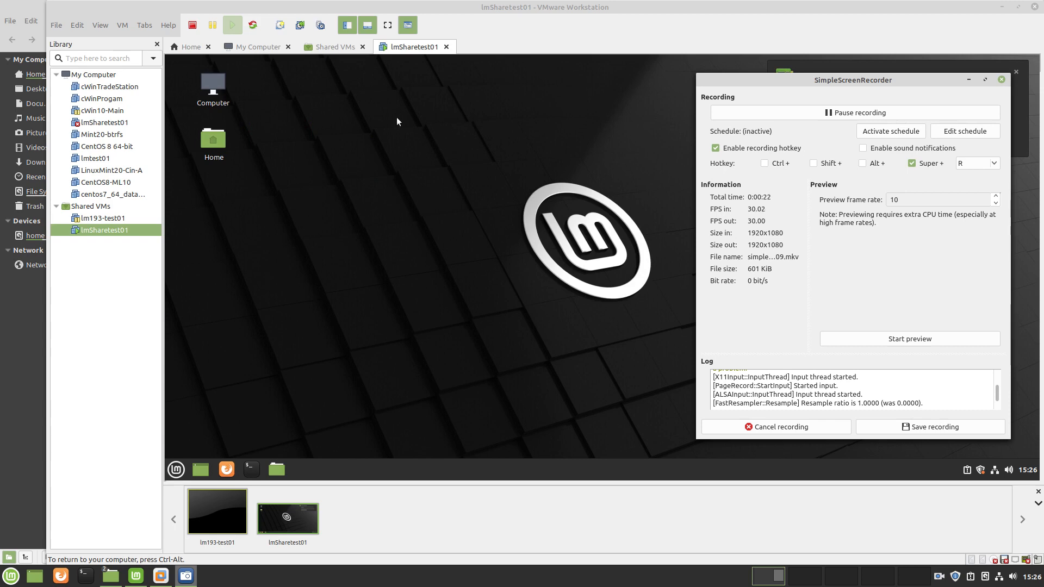
{"action": "right_click", "coordinate": [95, 231]}
{"action": "left_click", "coordinate": [126, 413]}
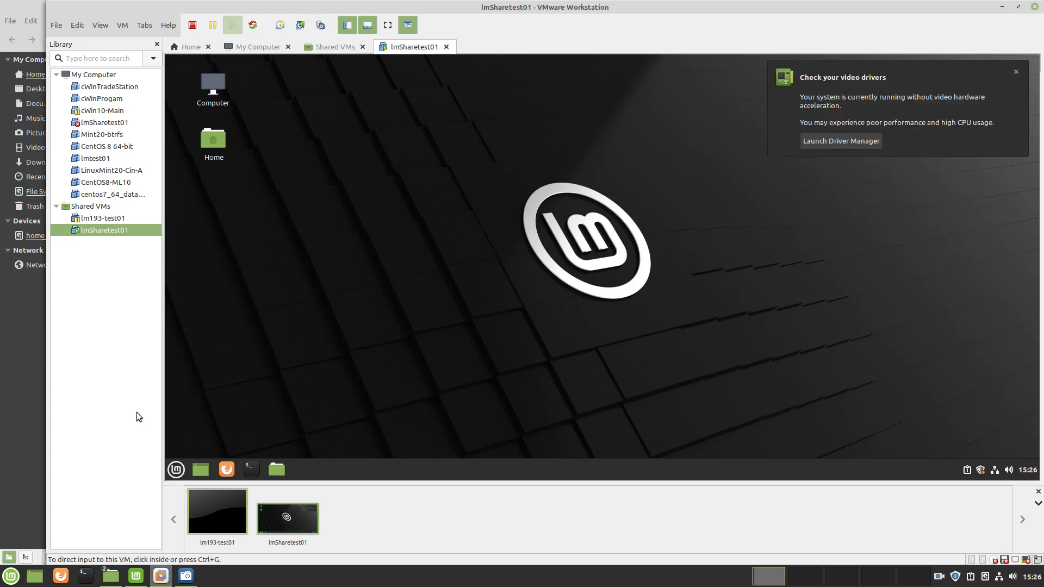
Inspect Hard disk 1 (20 GB) and Hard disk 2 (15 GB), cancel the settings, and reach the guest's menu.
{"action": "left_click", "coordinate": [334, 232]}
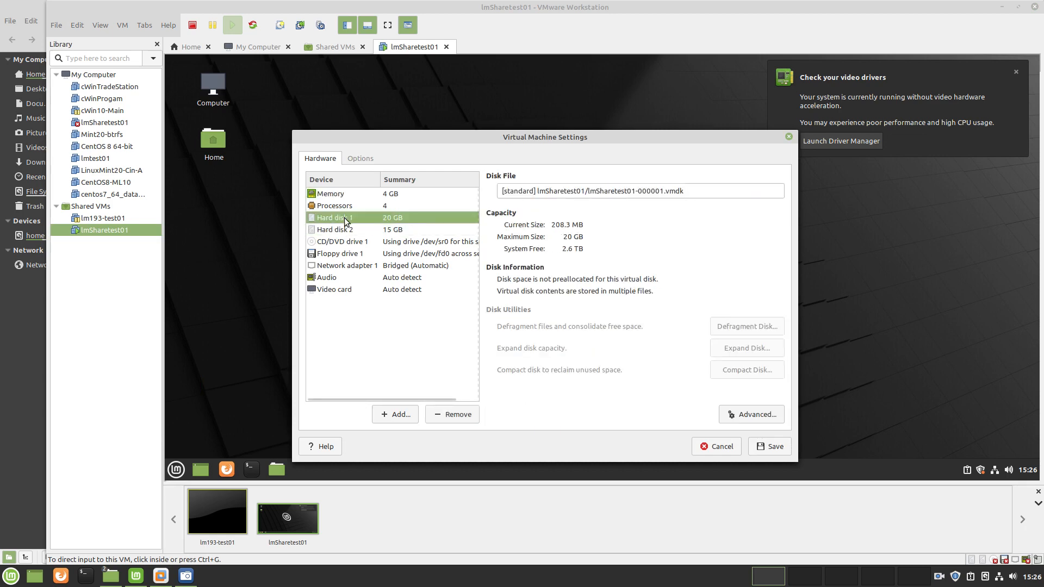
{"action": "left_click", "coordinate": [346, 231]}
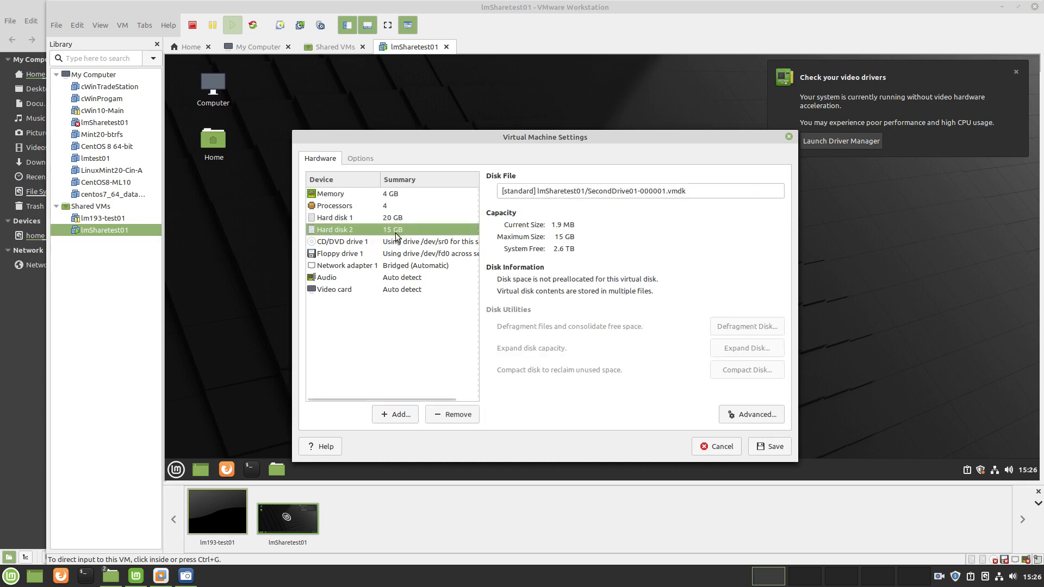
{"action": "left_click", "coordinate": [719, 449]}
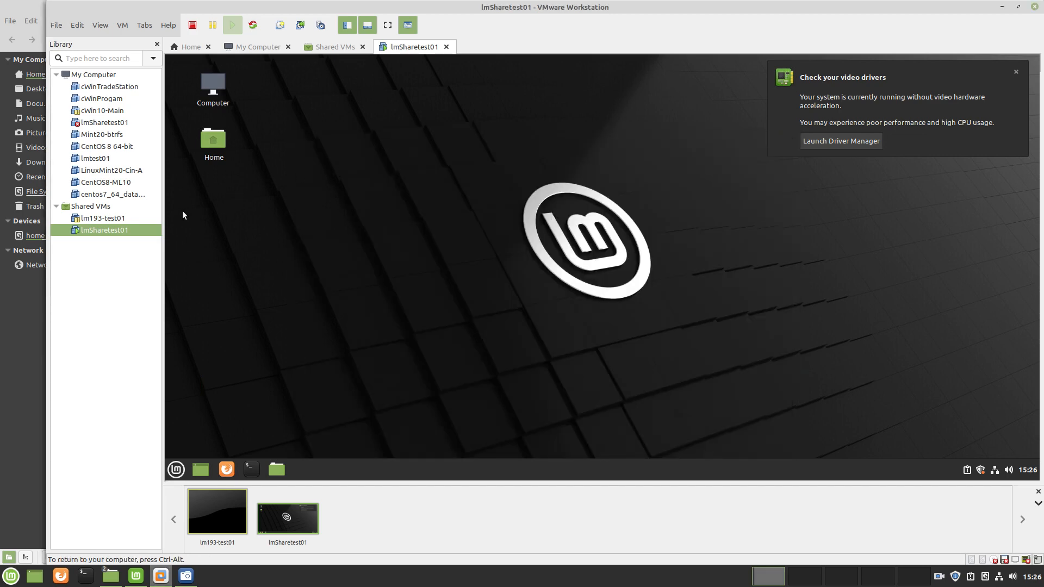
{"action": "left_click", "coordinate": [150, 228]}
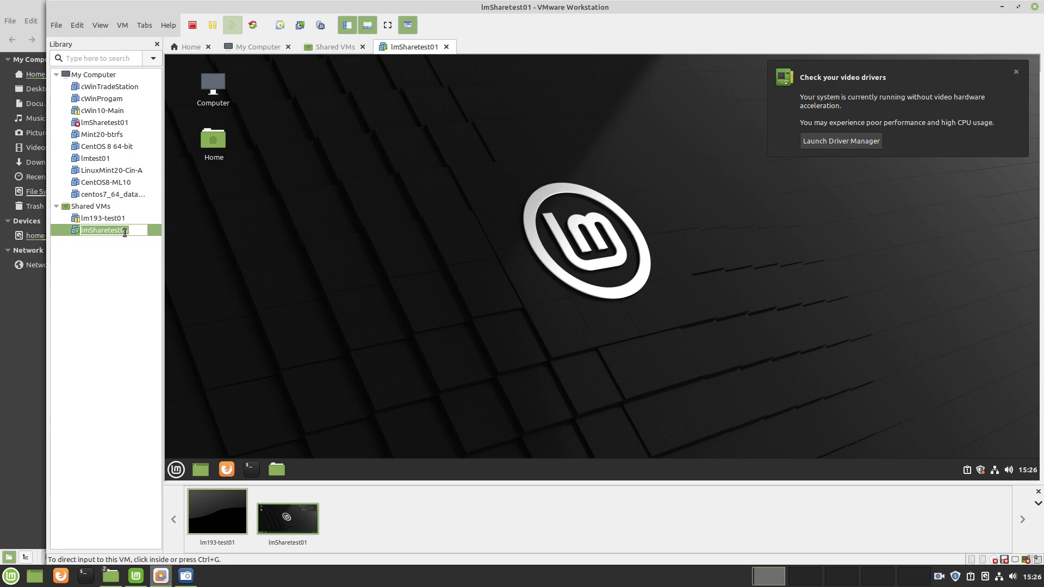
{"action": "left_click", "coordinate": [208, 222]}
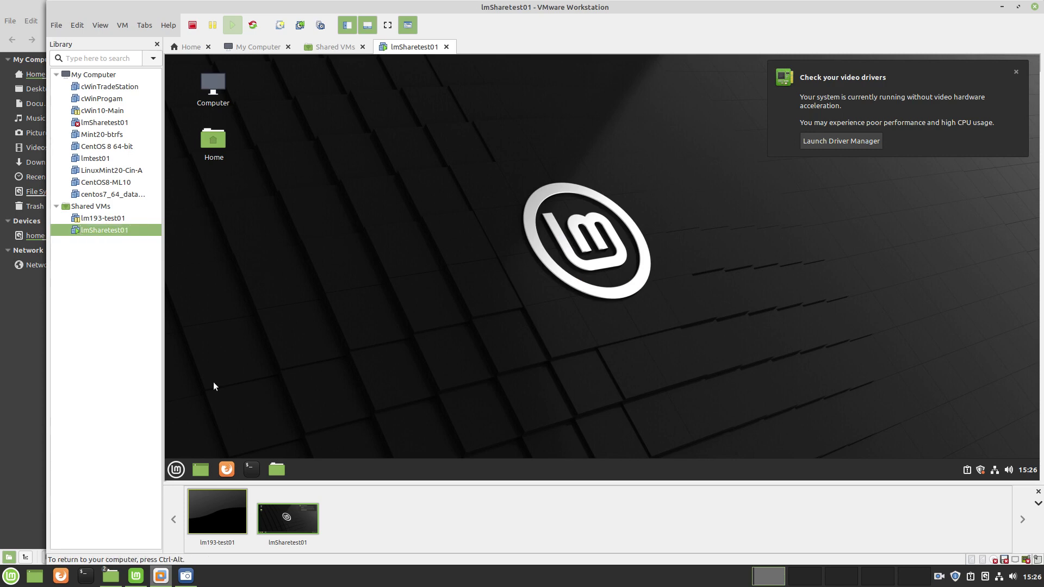
Launch Disks from the Mint menu, view the 16 GB Hard Disk's details, then close Disks.
{"action": "left_click", "coordinate": [177, 471]}
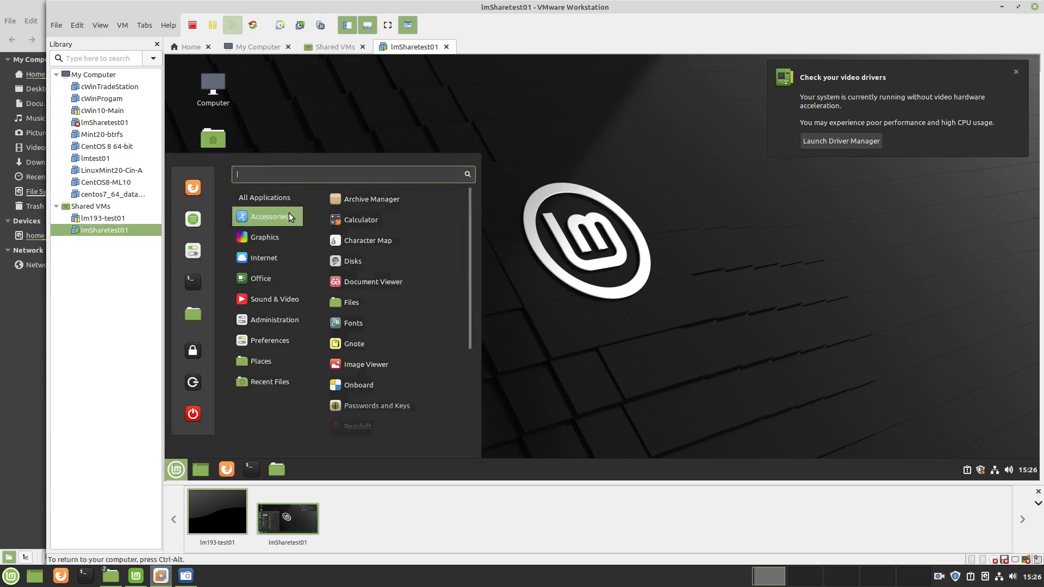
{"action": "type", "text": "disk"}
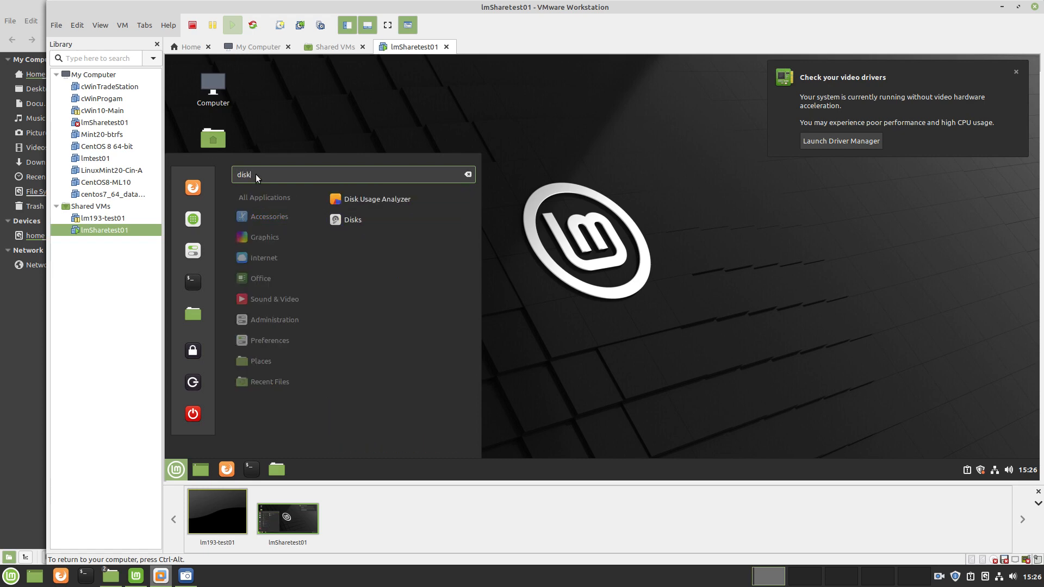
{"action": "left_click", "coordinate": [344, 219]}
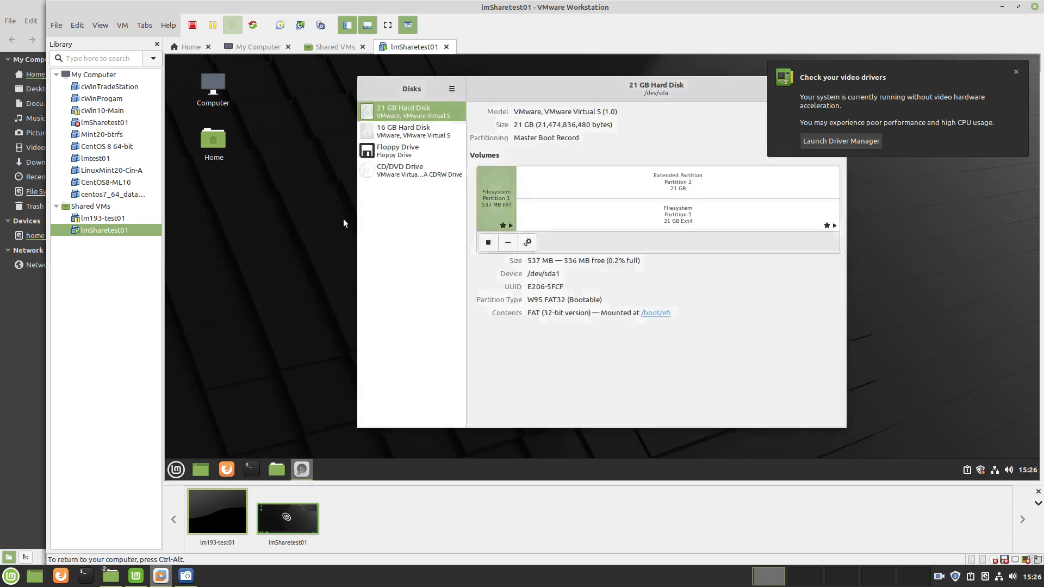
{"action": "left_click_drag", "start_coordinate": [536, 93], "coordinate": [446, 91]}
{"action": "left_click", "coordinate": [313, 128]}
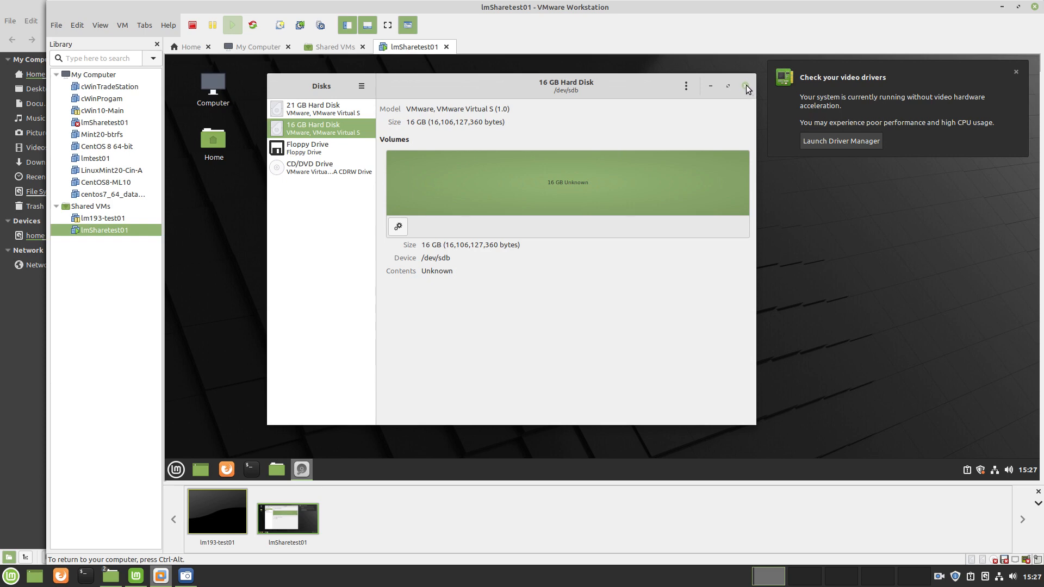
{"action": "left_click", "coordinate": [746, 84]}
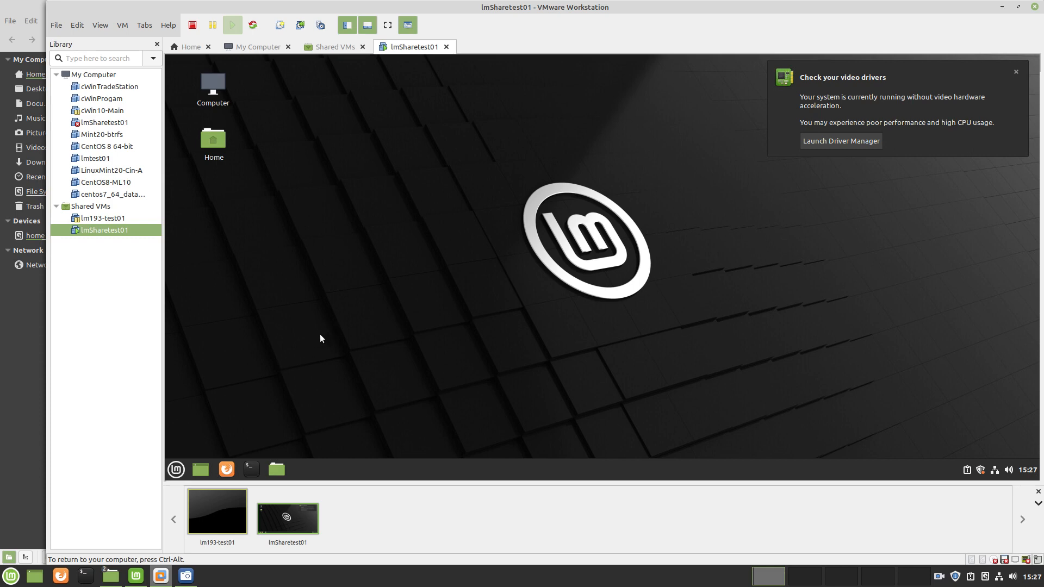
Start a terminal at upper left and browse Home > Documents in the file manager.
{"action": "left_click", "coordinate": [251, 469]}
{"action": "mouse_move", "coordinate": [554, 144]}
{"action": "left_mouse_down"}
{"action": "mouse_move", "coordinate": [404, 106]}
{"action": "mouse_move", "coordinate": [477, 107]}
{"action": "mouse_move", "coordinate": [461, 102]}
{"action": "left_mouse_up"}
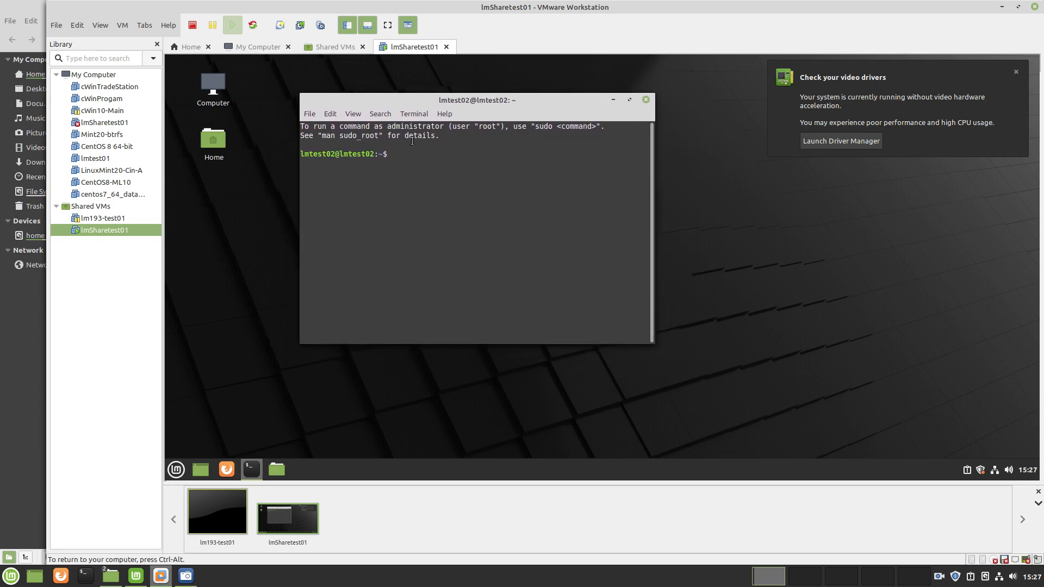
{"action": "left_click", "coordinate": [213, 143]}
{"action": "double_click", "coordinate": [213, 143]}
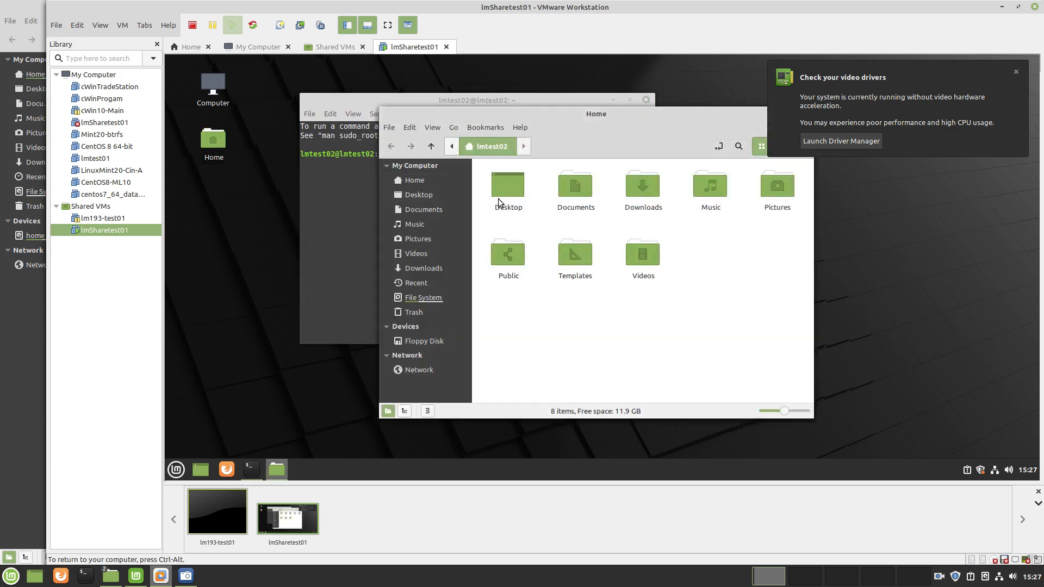
{"action": "double_click", "coordinate": [571, 188]}
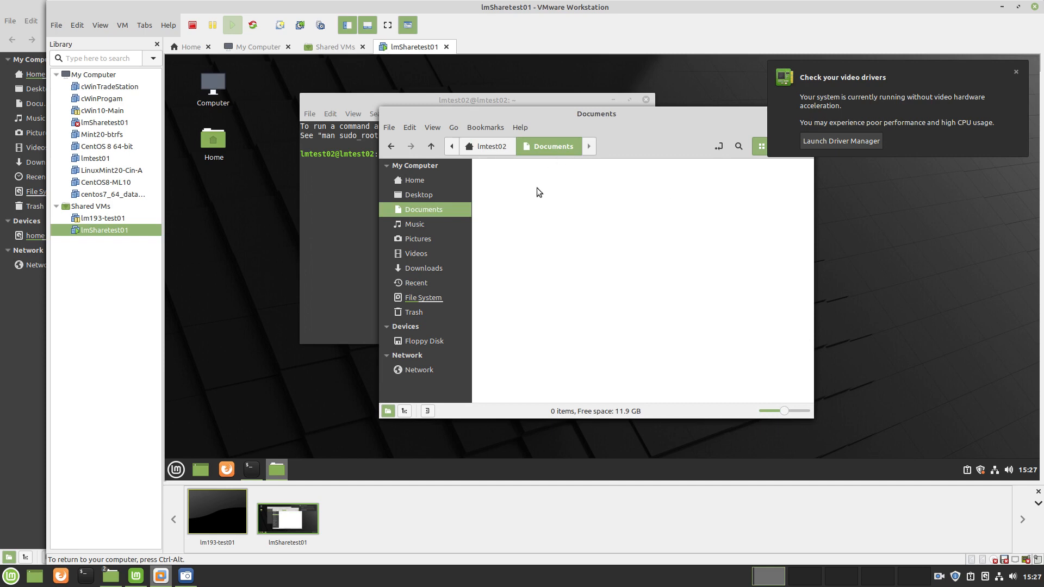
Create a folder named drive1 in Documents, enter it and show its full path.
{"action": "right_click", "coordinate": [537, 187]}
{"action": "left_click", "coordinate": [571, 199]}
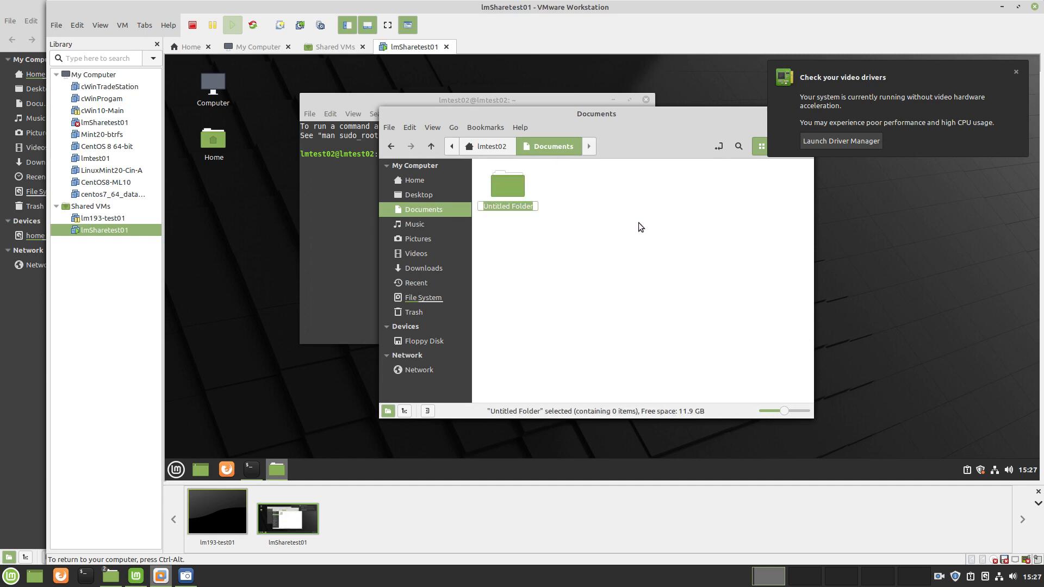
{"action": "type", "text": "drive"}
{"action": "type", "text": "1"}
{"action": "key", "text": "Return"}
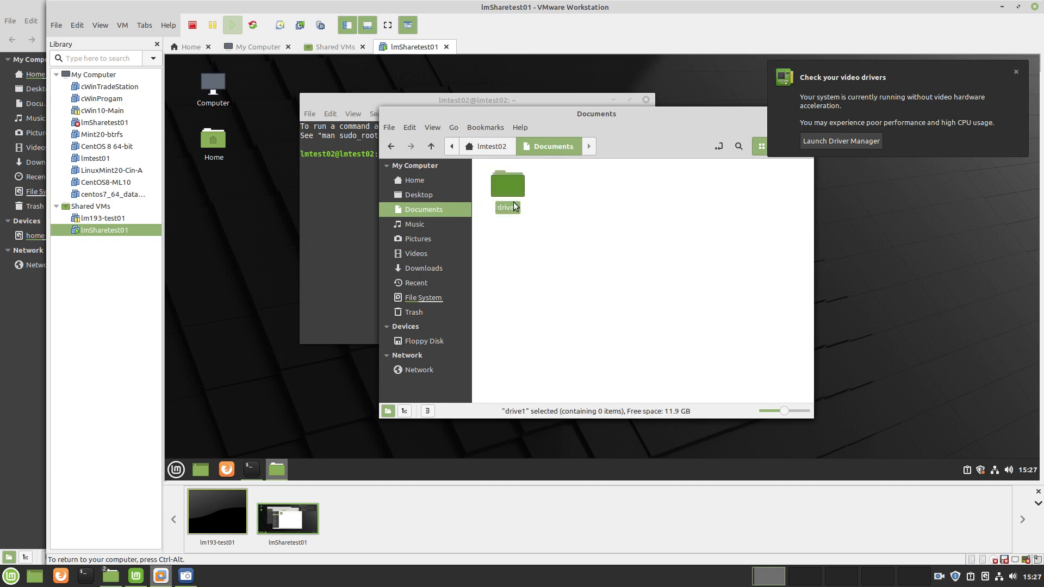
{"action": "double_click", "coordinate": [507, 186]}
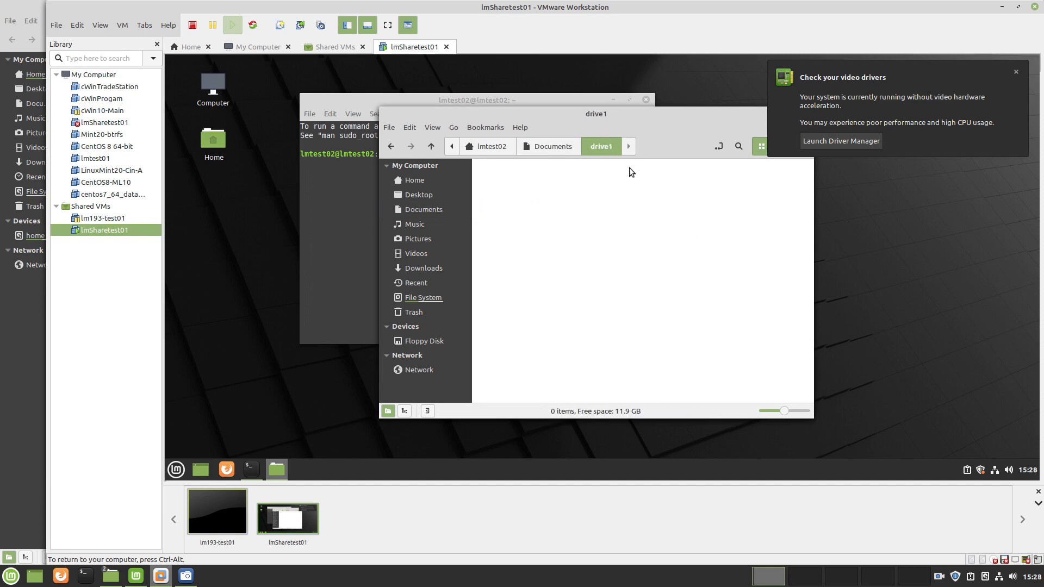
{"action": "left_click_drag", "start_coordinate": [651, 115], "coordinate": [587, 113]}
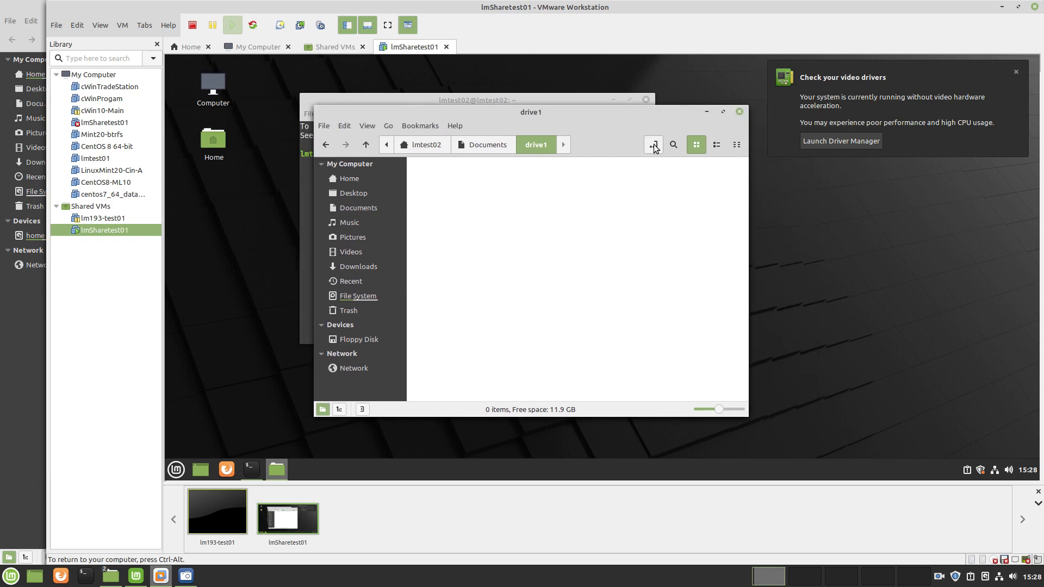
{"action": "left_click", "coordinate": [653, 146]}
Create a subfolder named a inside drive1.
{"action": "right_click", "coordinate": [469, 183]}
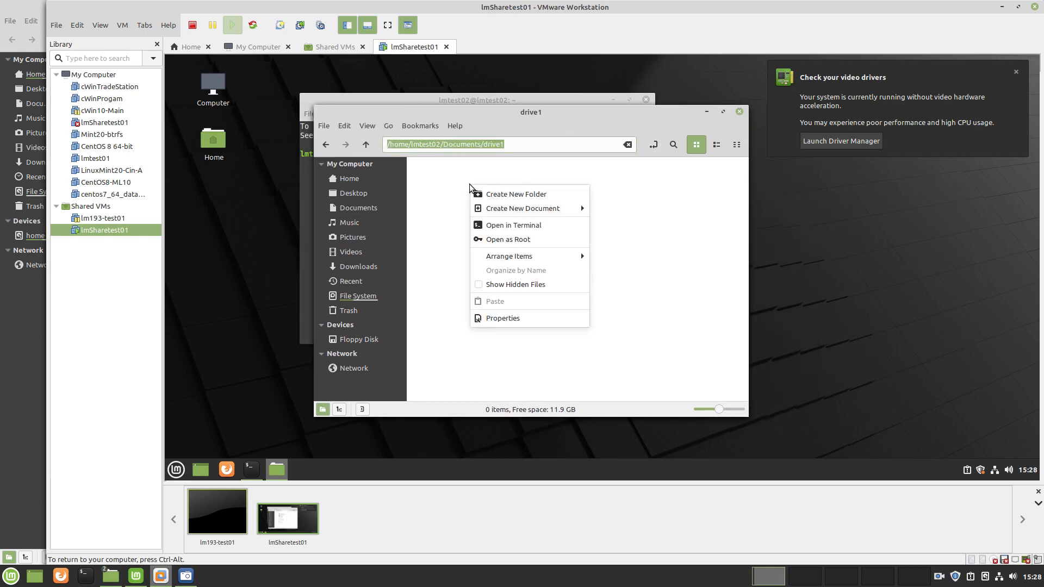
{"action": "left_click", "coordinate": [513, 195]}
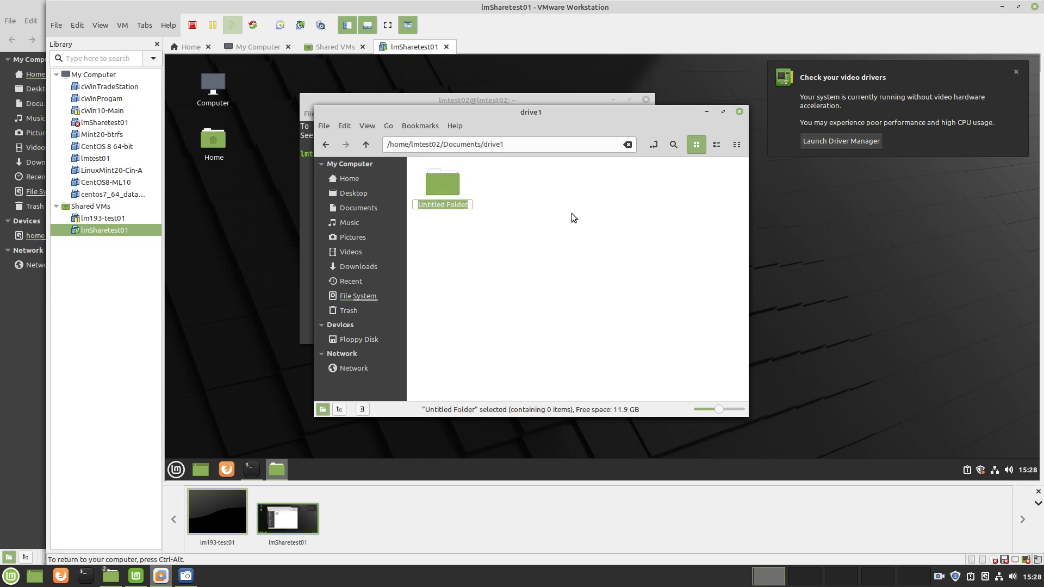
{"action": "type", "text": "a"}
{"action": "key", "text": "Return"}
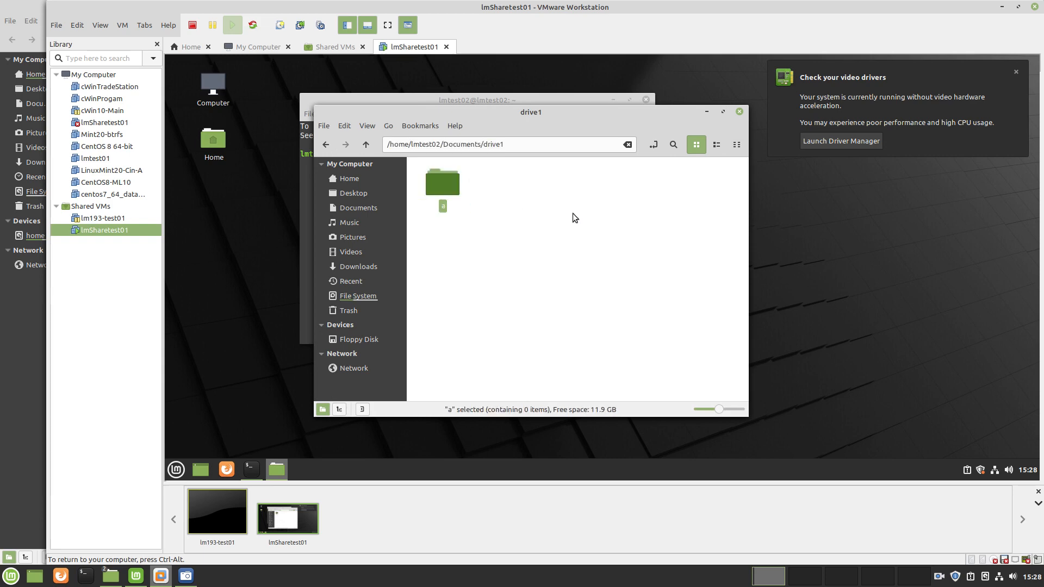
Rearrange the file manager and terminal windows, dismissing the video driver notification.
{"action": "left_click_drag", "start_coordinate": [541, 112], "coordinate": [832, 138]}
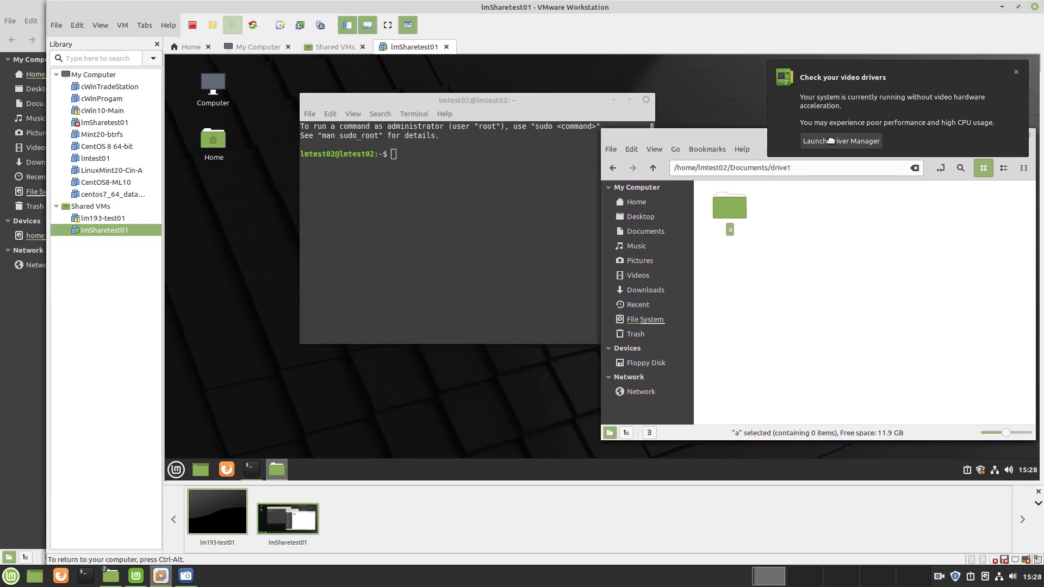
{"action": "left_click", "coordinate": [1016, 73]}
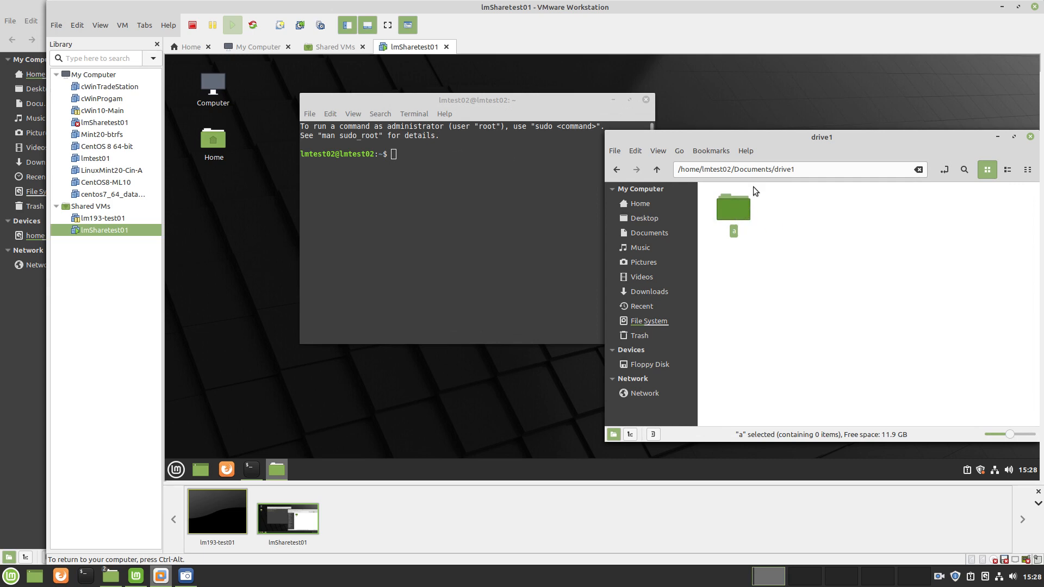
{"action": "left_click_drag", "start_coordinate": [758, 136], "coordinate": [750, 77]}
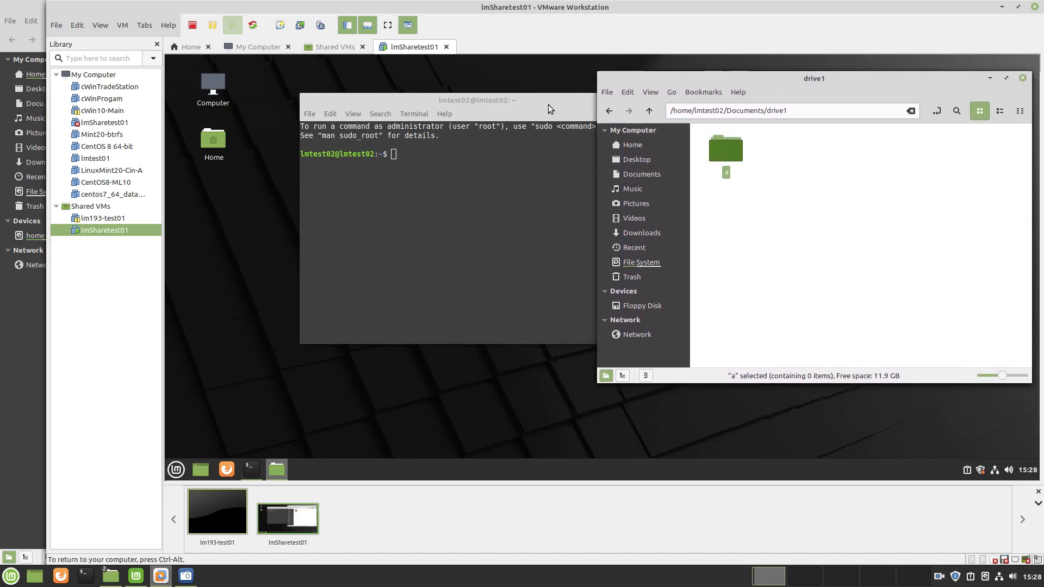
{"action": "left_click_drag", "start_coordinate": [549, 101], "coordinate": [501, 104]}
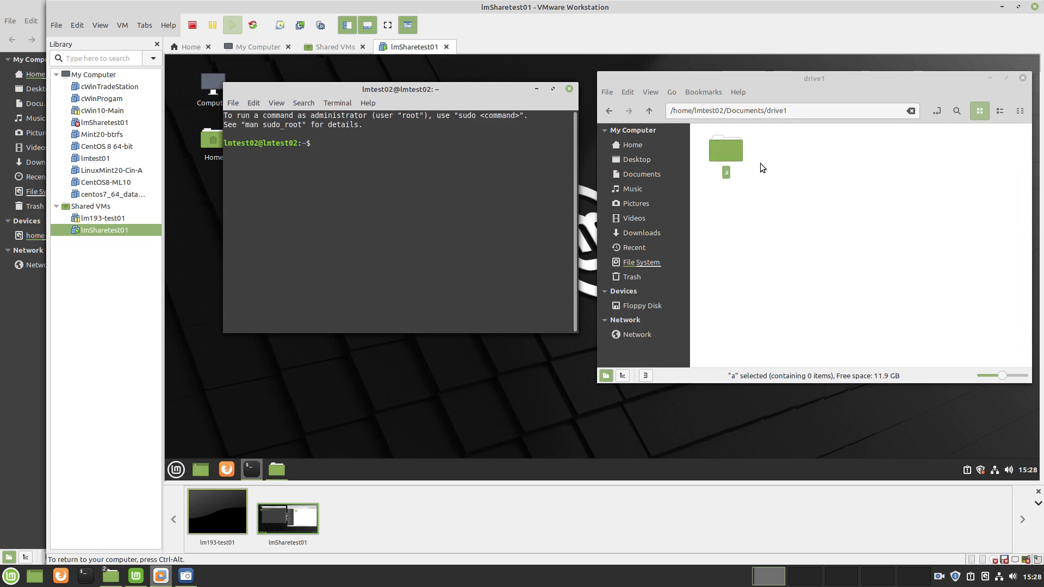
{"action": "mouse_move", "coordinate": [494, 92]}
{"action": "left_mouse_down"}
{"action": "mouse_move", "coordinate": [486, 98]}
{"action": "mouse_move", "coordinate": [496, 99]}
{"action": "left_mouse_up"}
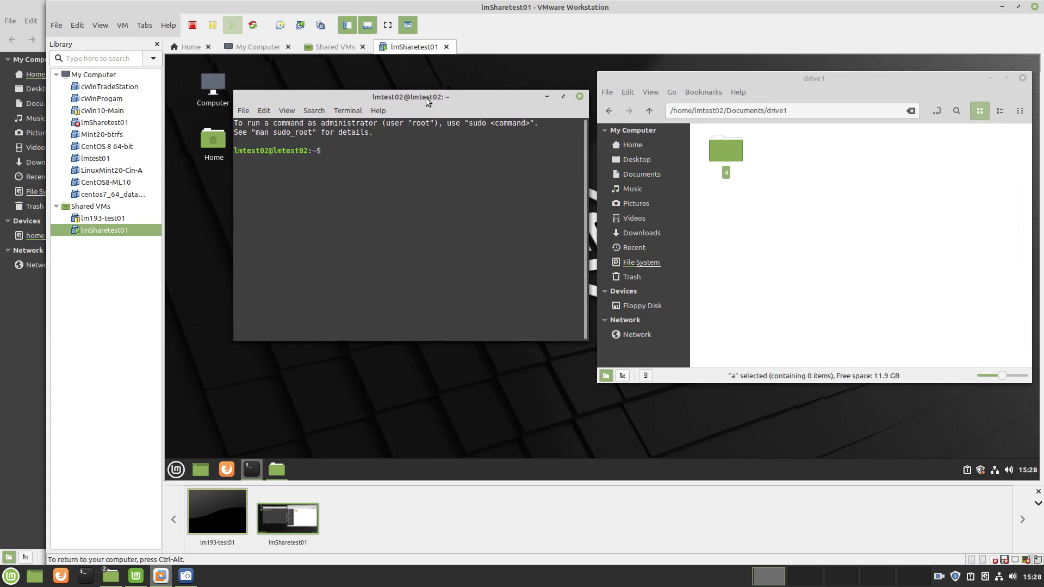
{"action": "left_click_drag", "start_coordinate": [429, 98], "coordinate": [425, 99]}
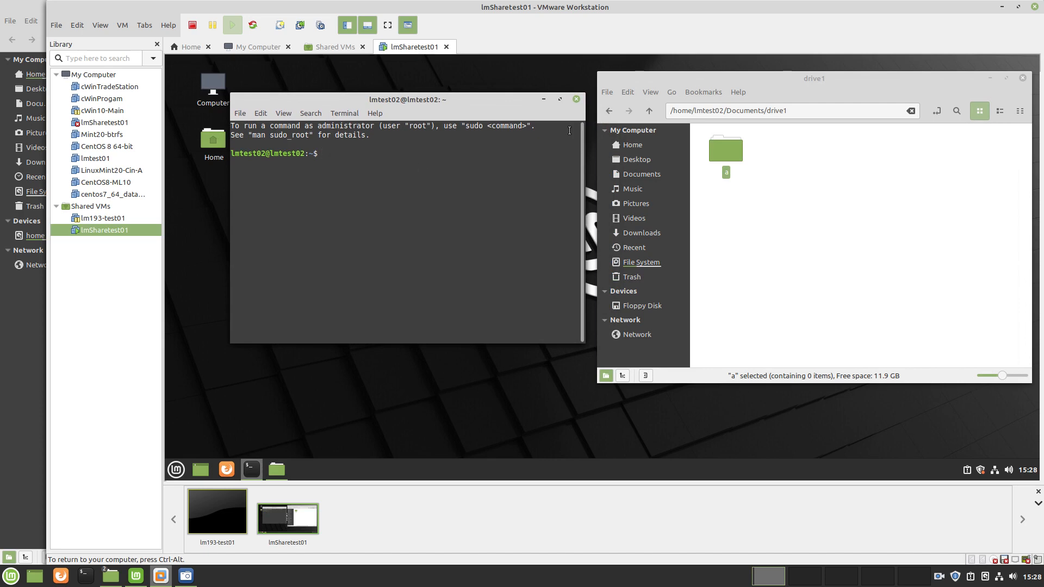
{"action": "left_click", "coordinate": [752, 210]}
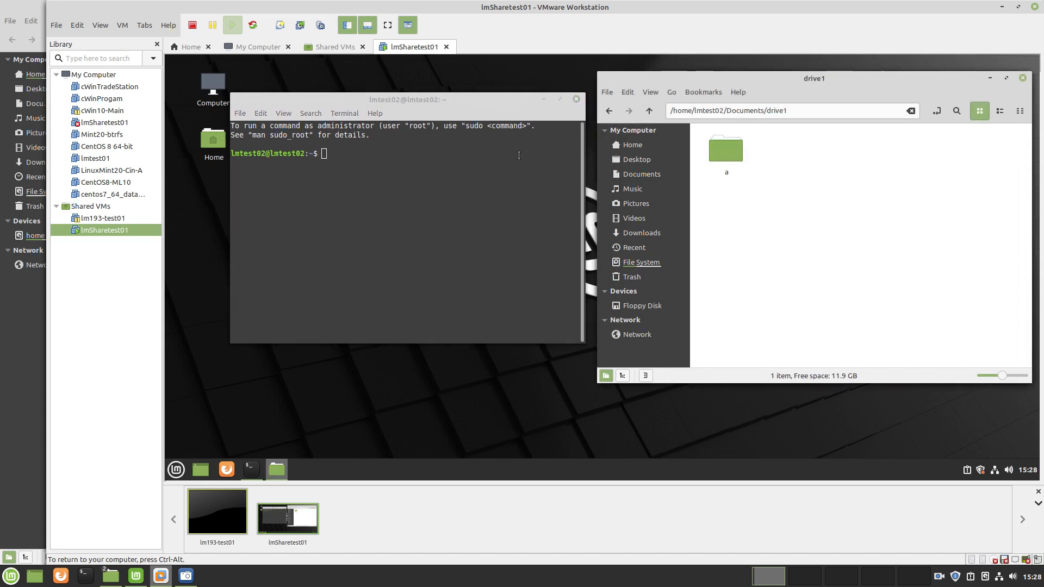
{"action": "left_click_drag", "start_coordinate": [400, 102], "coordinate": [376, 90]}
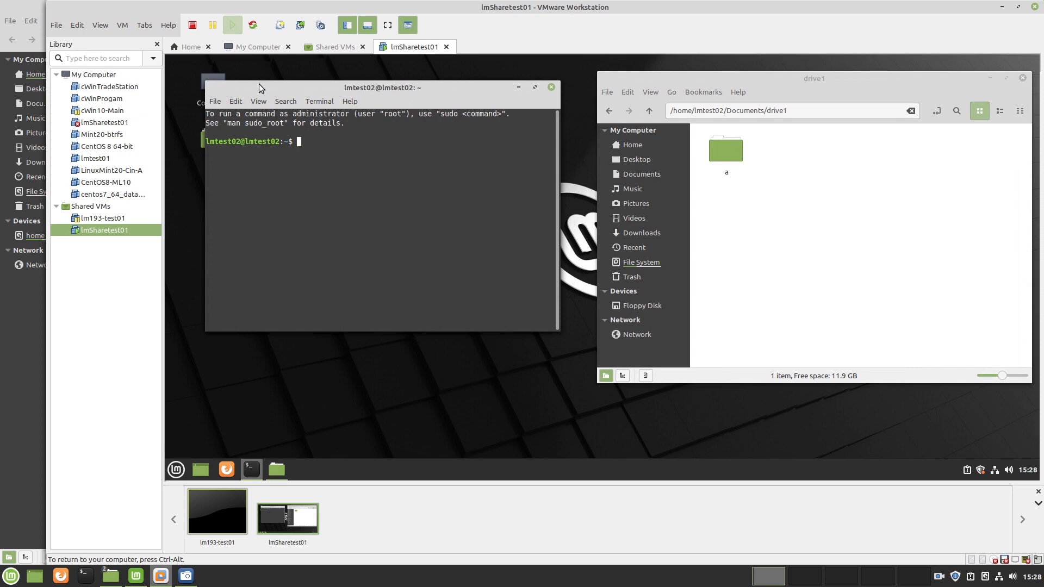
{"action": "left_click_drag", "start_coordinate": [258, 84], "coordinate": [260, 86]}
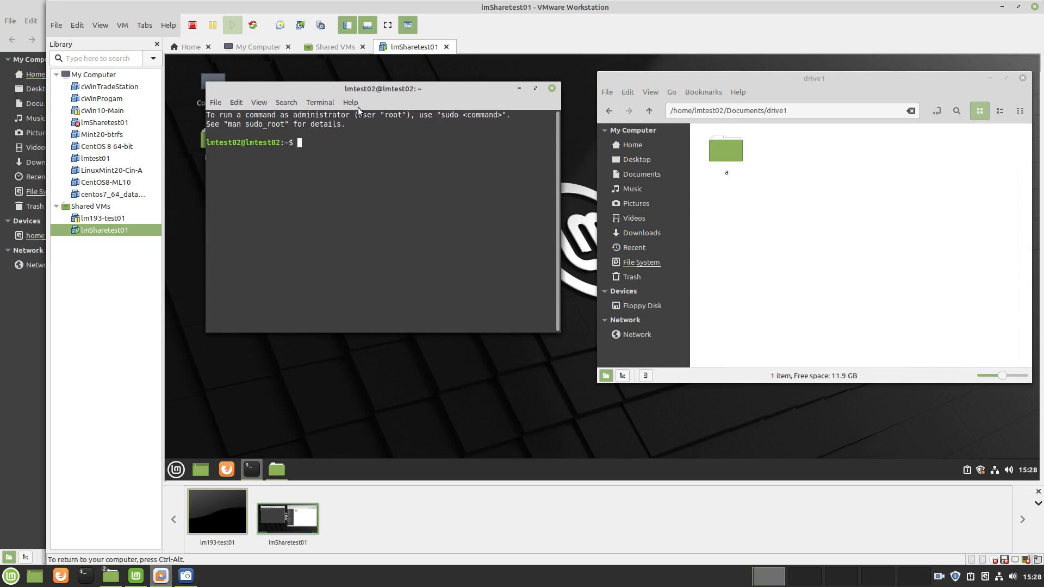
Zoom the terminal text in via View > Zoom In and run sudo fdisk -l.
{"action": "left_click", "coordinate": [258, 102]}
{"action": "left_click", "coordinate": [274, 150]}
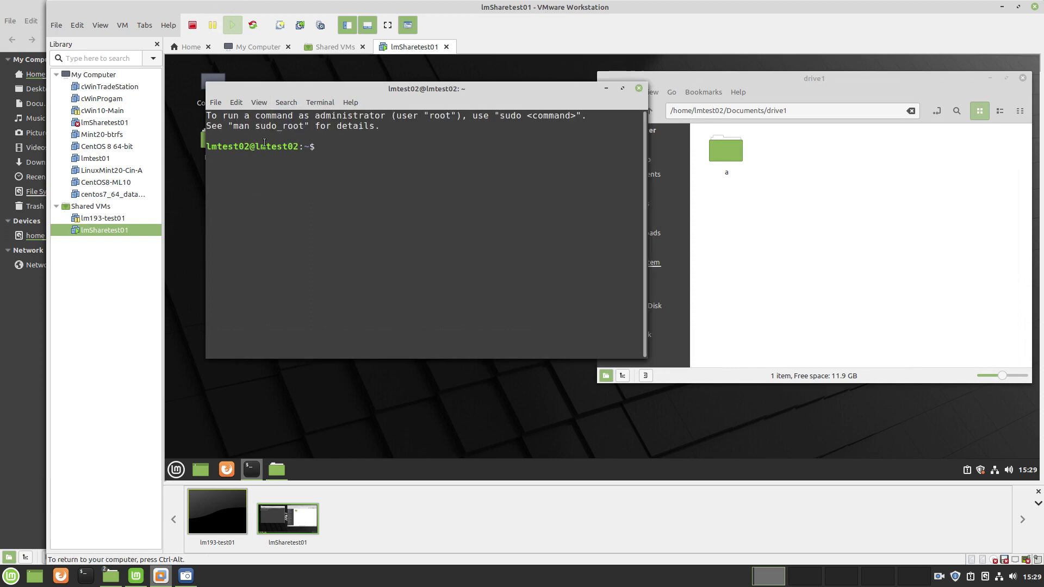
{"action": "left_click", "coordinate": [259, 101]}
{"action": "left_click", "coordinate": [277, 150]}
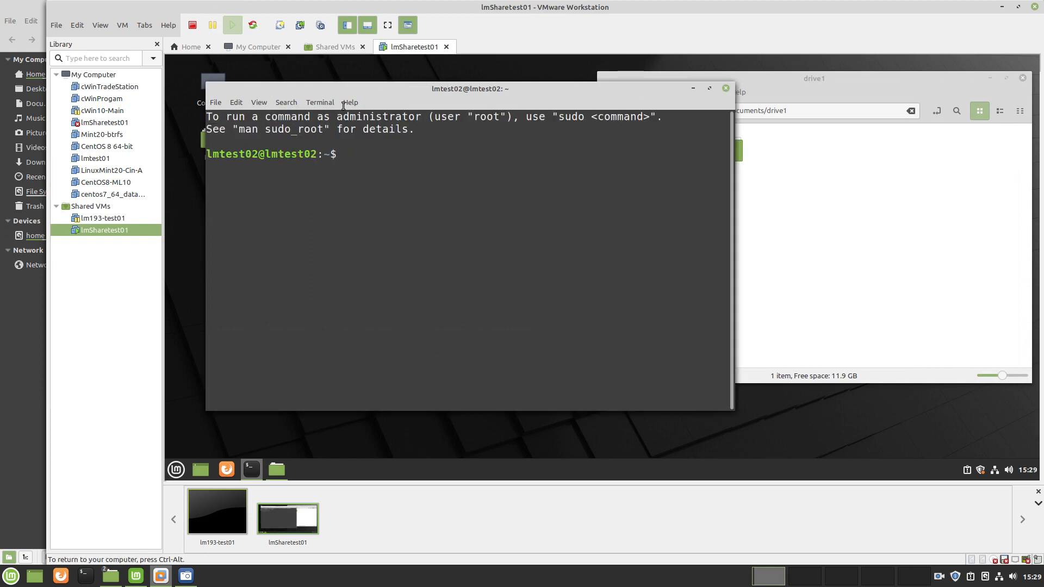
{"action": "left_click_drag", "start_coordinate": [398, 88], "coordinate": [391, 88]}
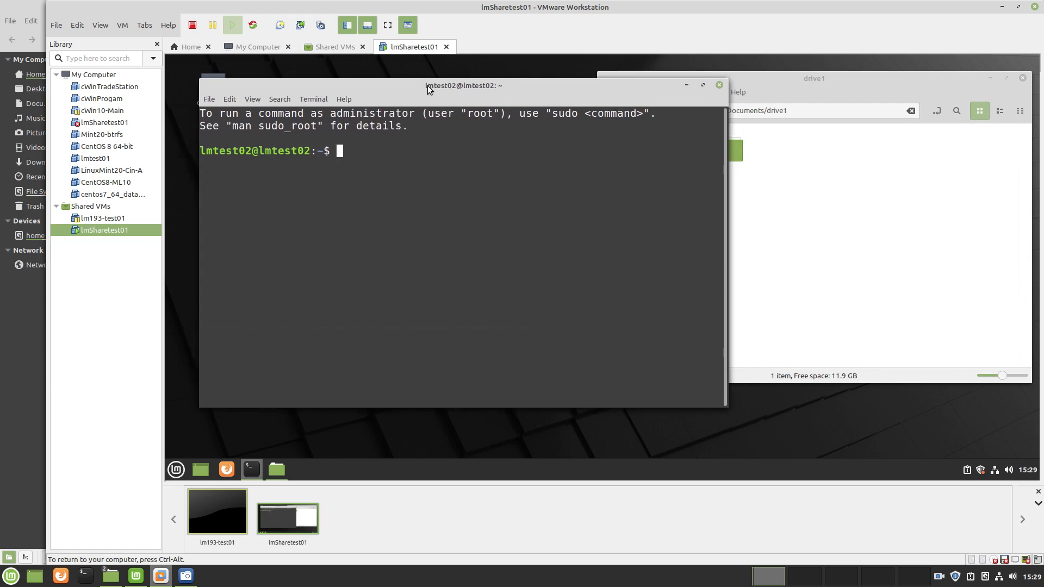
{"action": "type", "text": "sudo "}
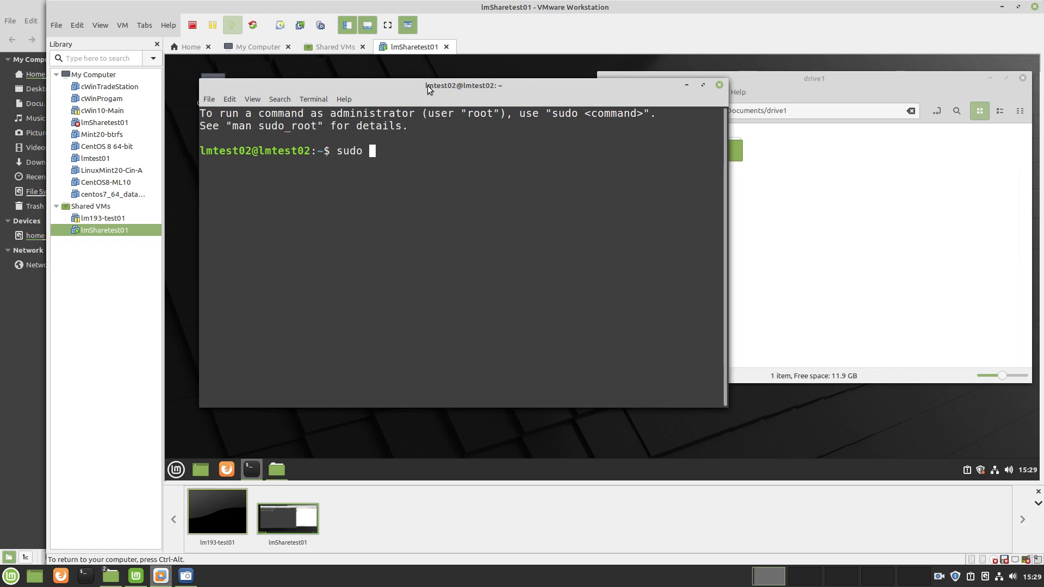
{"action": "type", "text": "fdisk "}
{"action": "type", "text": "-l"}
{"action": "key", "text": "Return"}
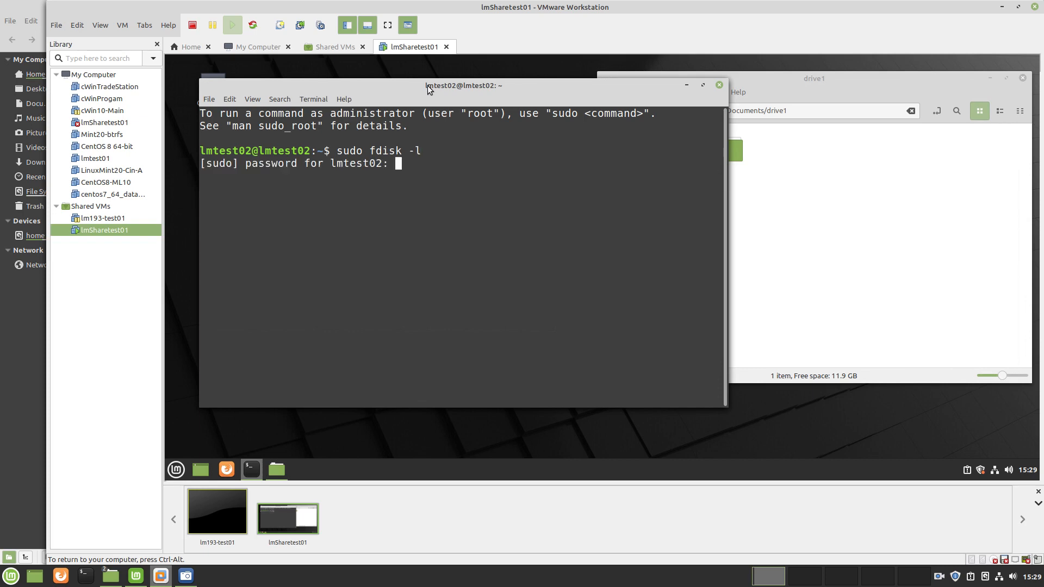
{"action": "type", "text": "*"}
{"action": "type", "text": "**********"}
Submit the sudo password and highlight /dev/sda1 in the fdisk -l listing.
{"action": "key", "text": "Return"}
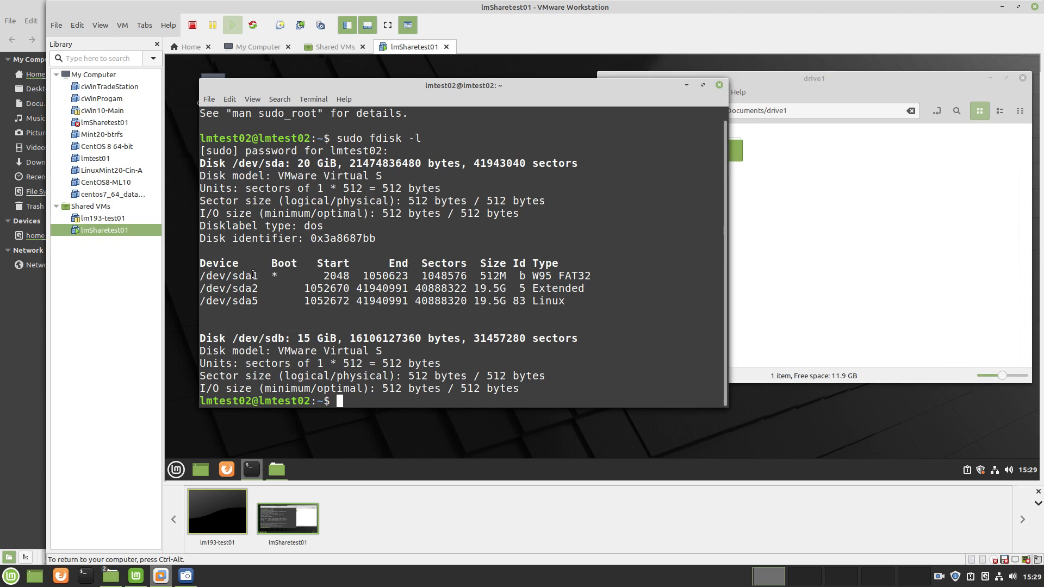
{"action": "left_click_drag", "start_coordinate": [259, 276], "coordinate": [197, 276]}
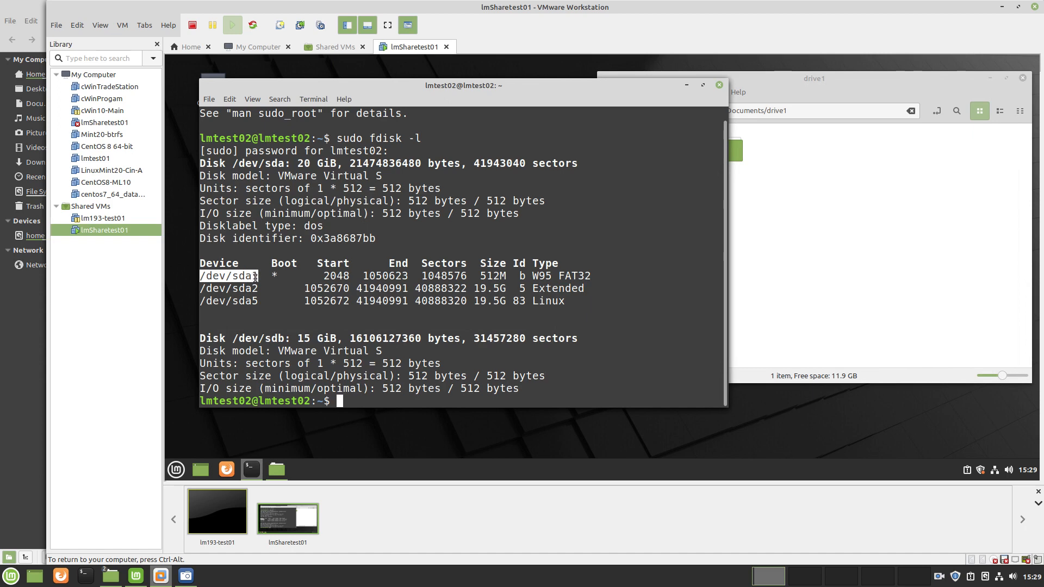
{"action": "left_click", "coordinate": [256, 279]}
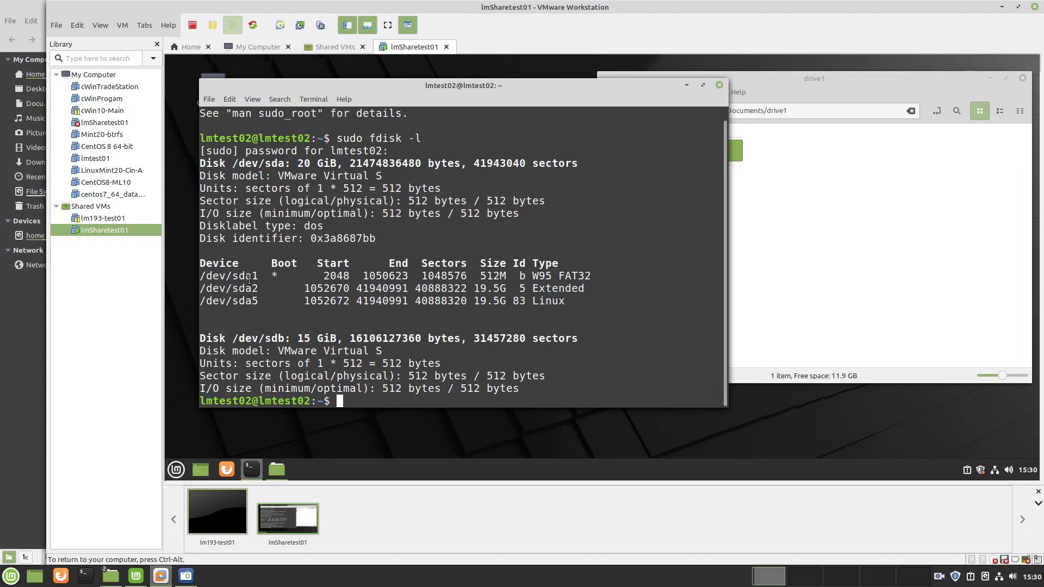
{"action": "left_click_drag", "start_coordinate": [261, 278], "coordinate": [189, 280]}
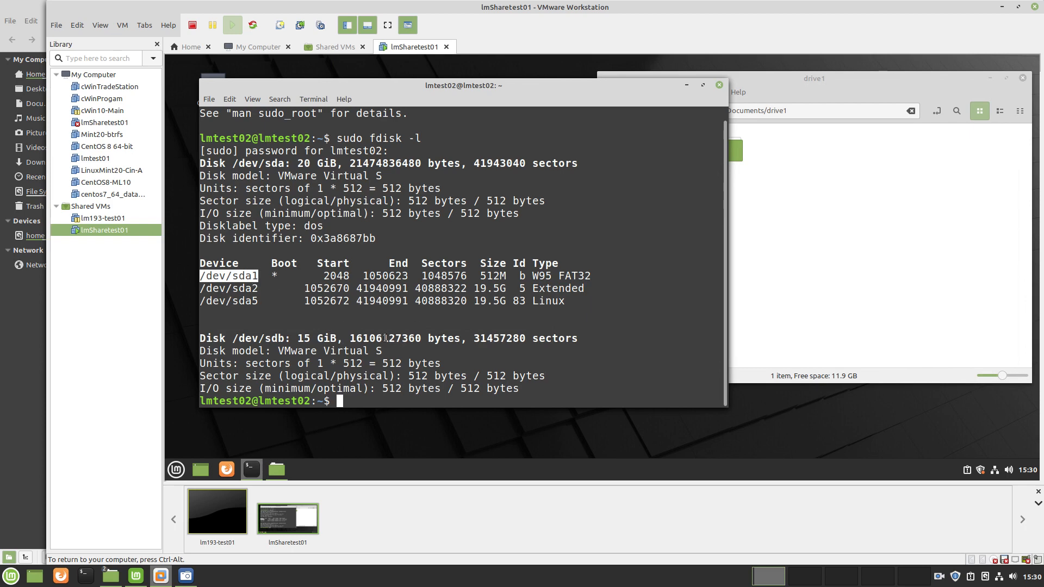
{"action": "type", "text": "s"}
{"action": "type", "text": "ud"}
{"action": "type", "text": "o blkid"}
Run sudo blkid to list UUIDs for /dev/sda1 and /dev/sda5, then nudge the terminal up-right.
{"action": "key", "text": "Return"}
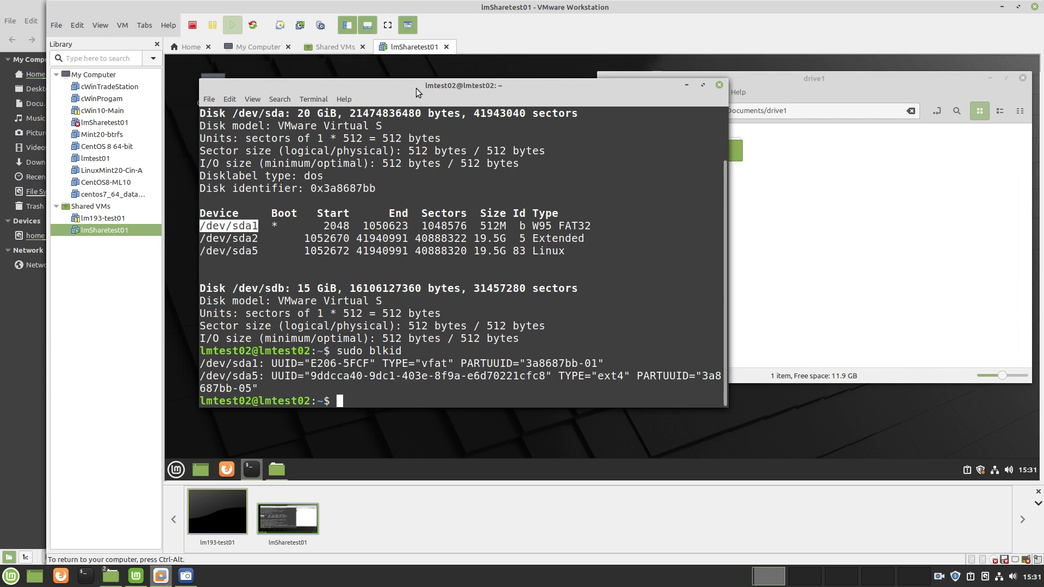
{"action": "left_click_drag", "start_coordinate": [416, 88], "coordinate": [436, 71]}
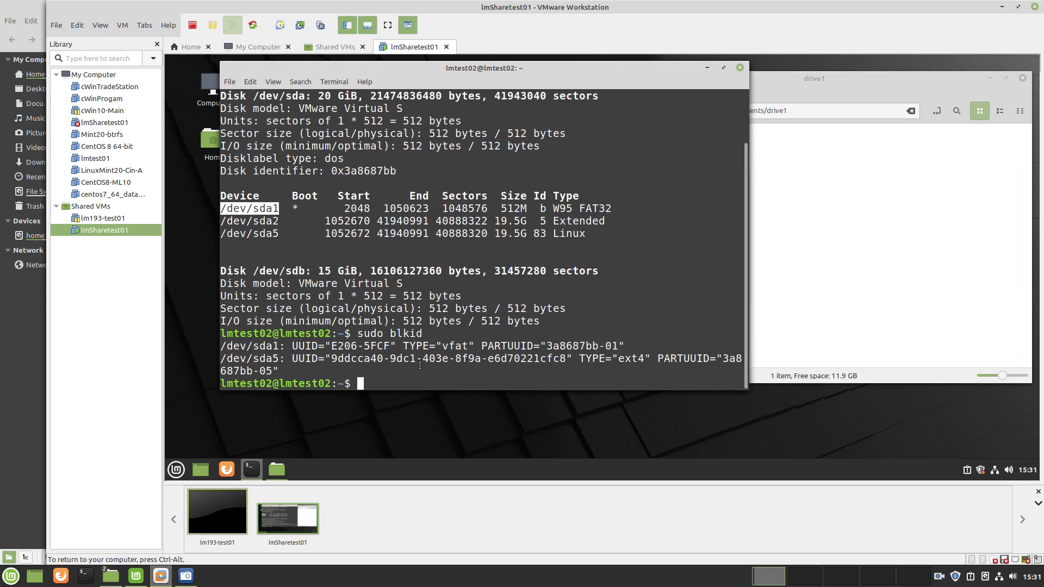
{"action": "type", "text": "sudo"}
{"action": "type", "text": " mk"}
{"action": "type", "text": "fs"}
{"action": "type", "text": "."}
{"action": "type", "text": "ext4"}
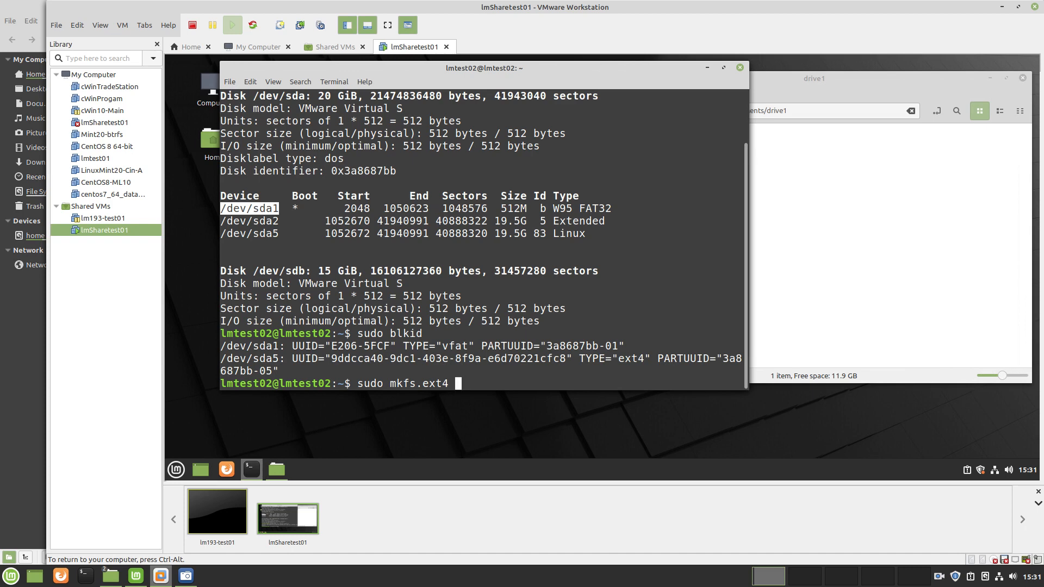
{"action": "type", "text": "/"}
{"action": "type", "text": "dev/sdb"}
Run sudo mkfs.ext4 /dev/sdb to format the new disk as ext4.
{"action": "key", "text": "Return"}
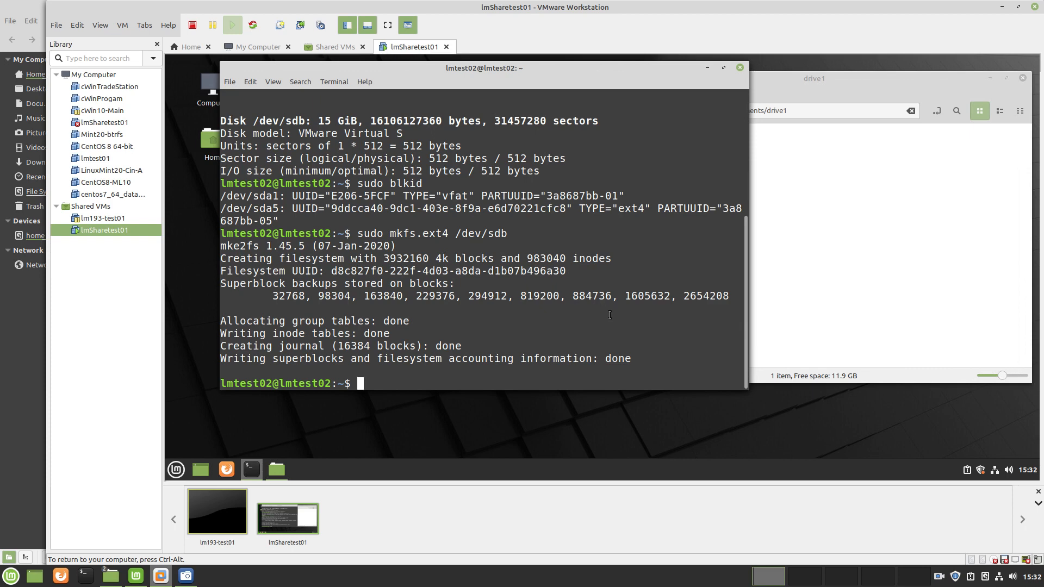
Rerun sudo blkid and copy the new /dev/sdb UUID via Edit > Copy.
{"action": "key", "text": "Up"}
{"action": "key", "text": "Up"}
{"action": "key", "text": "Return"}
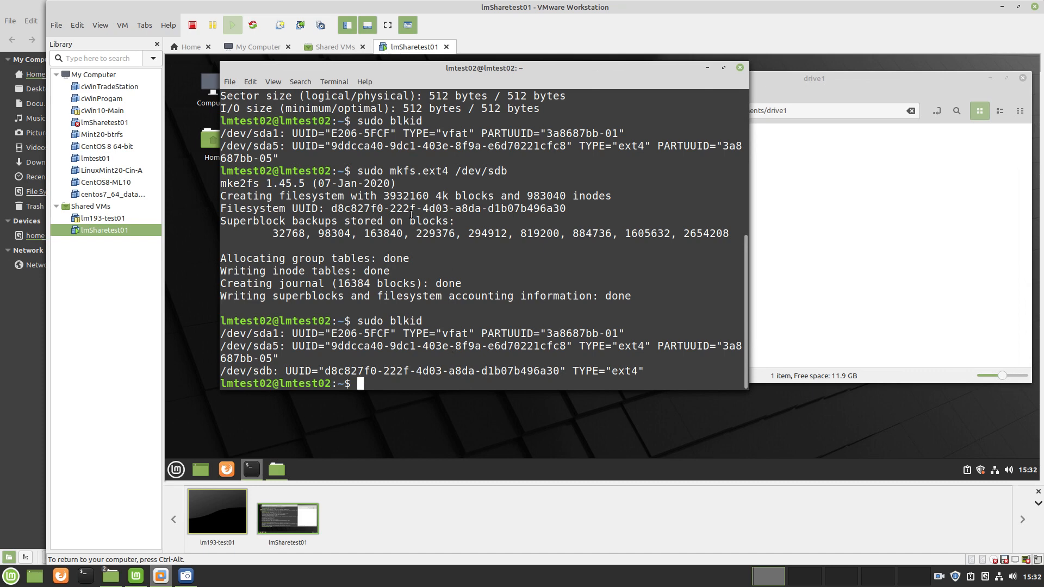
{"action": "left_click_drag", "start_coordinate": [564, 370], "coordinate": [286, 370]}
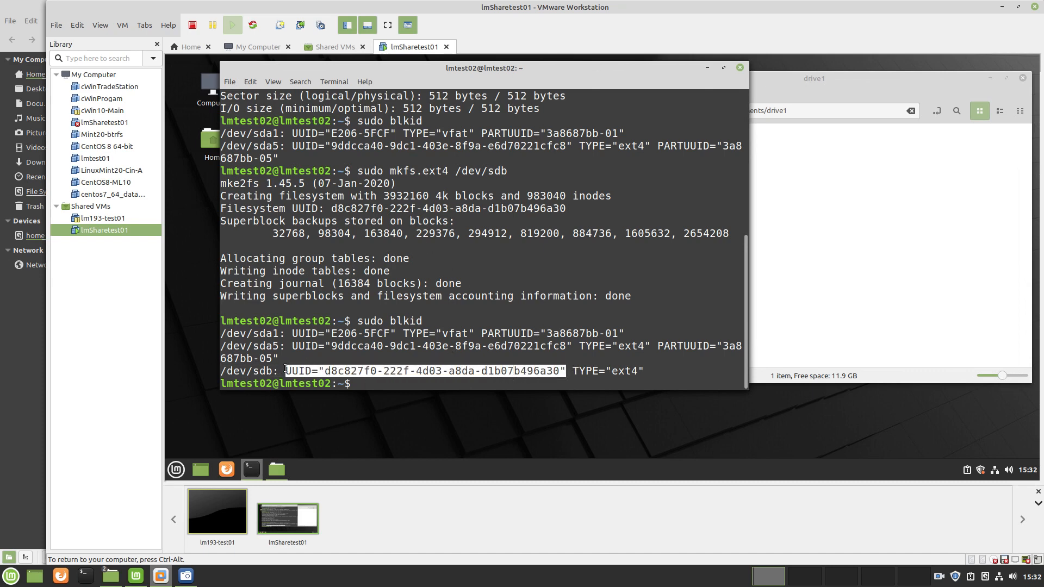
{"action": "left_click", "coordinate": [250, 82]}
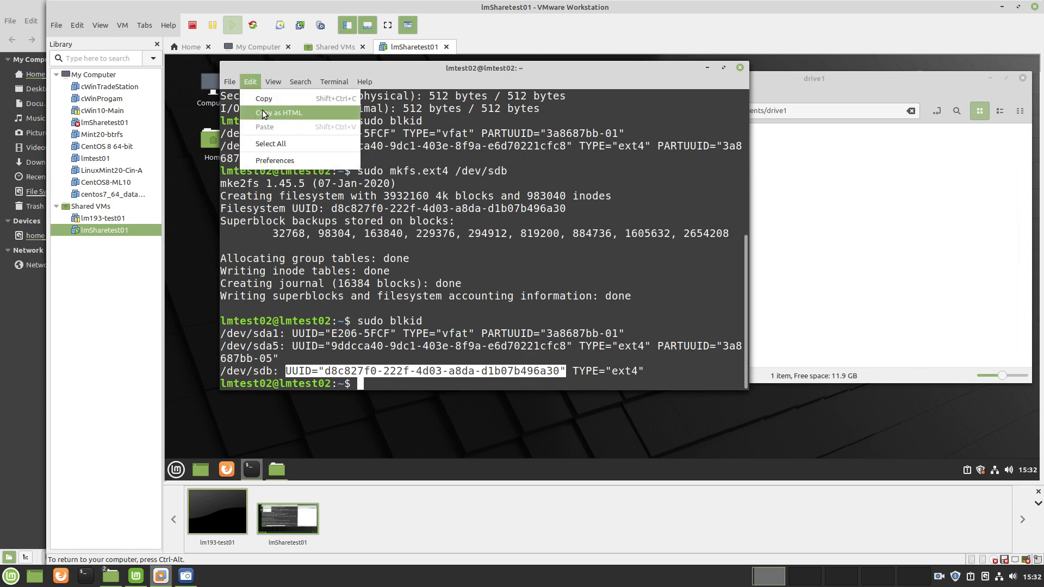
{"action": "left_click", "coordinate": [269, 106]}
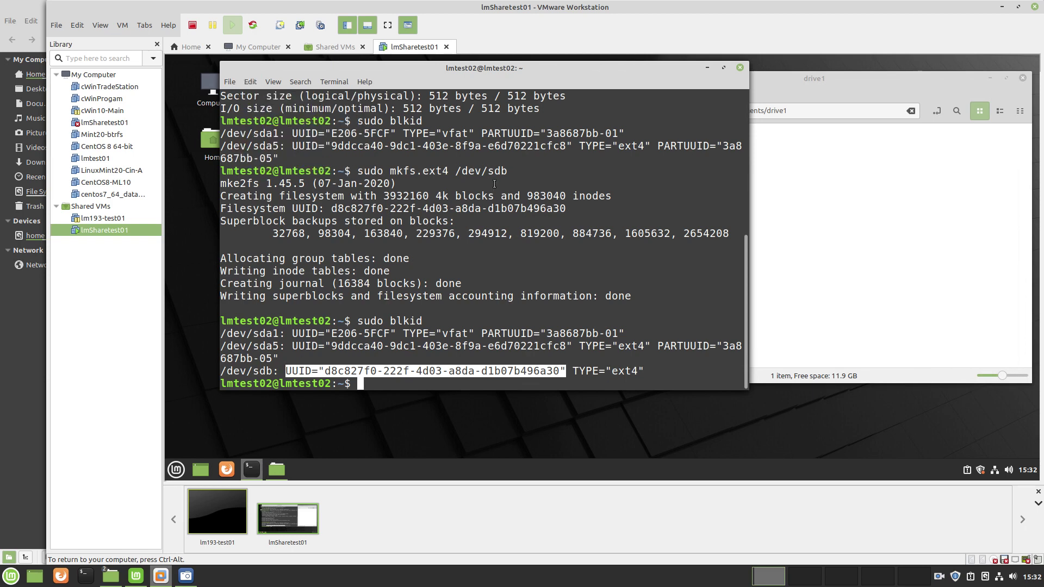
{"action": "left_click", "coordinate": [510, 230]}
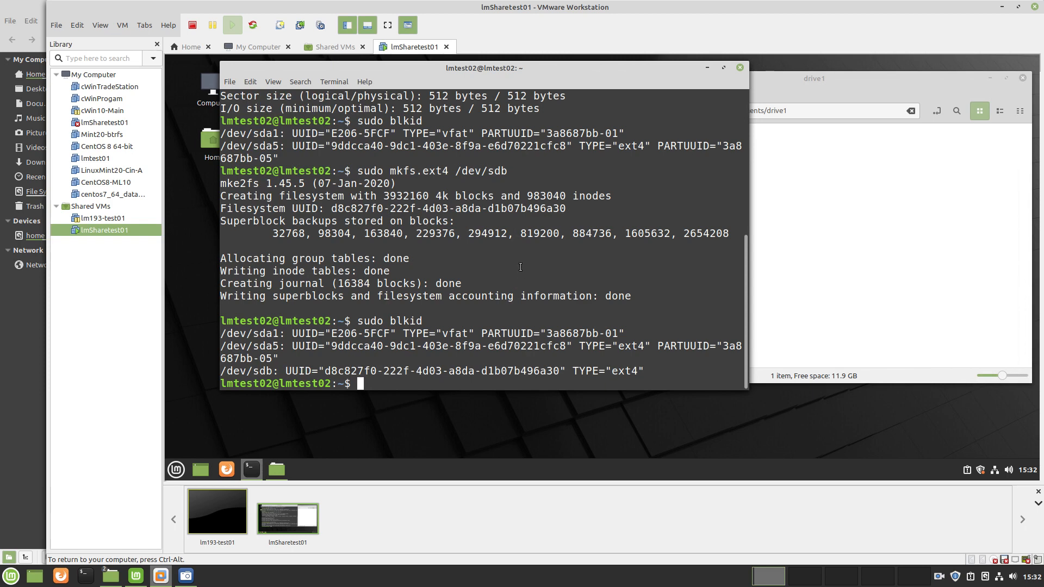
{"action": "type", "text": "clear"}
Clear the terminal and run sudo nano /etc/fstab to edit the filesystem table.
{"action": "key", "text": "Return"}
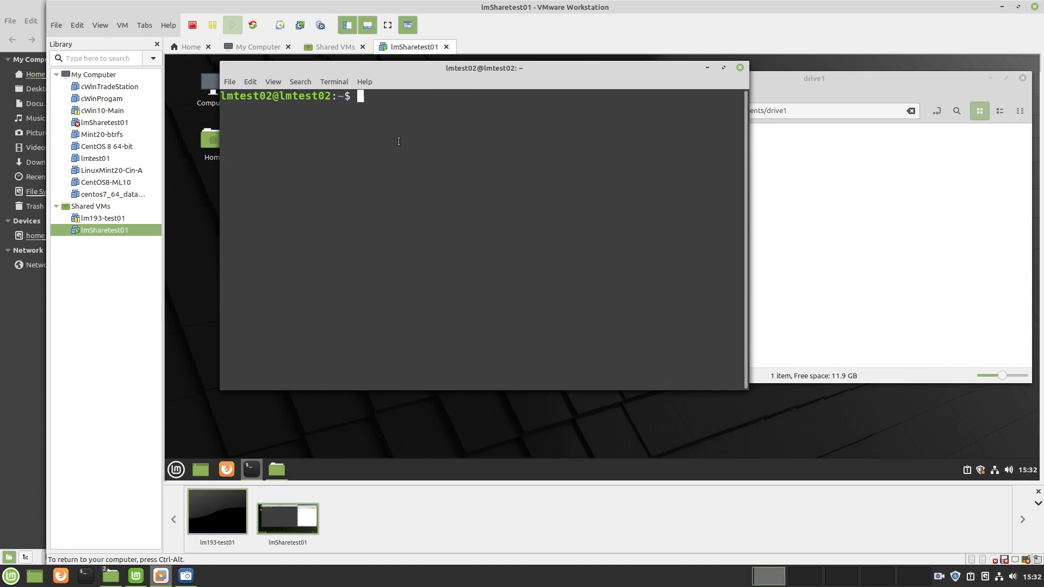
{"action": "type", "text": "sudo"}
{"action": "type", "text": "nam"}
{"action": "key", "text": "BackSpace"}
{"action": "key", "text": "BackSpace"}
{"action": "type", "text": "ano"}
{"action": "type", "text": " /etc"}
{"action": "type", "text": "/fstab"}
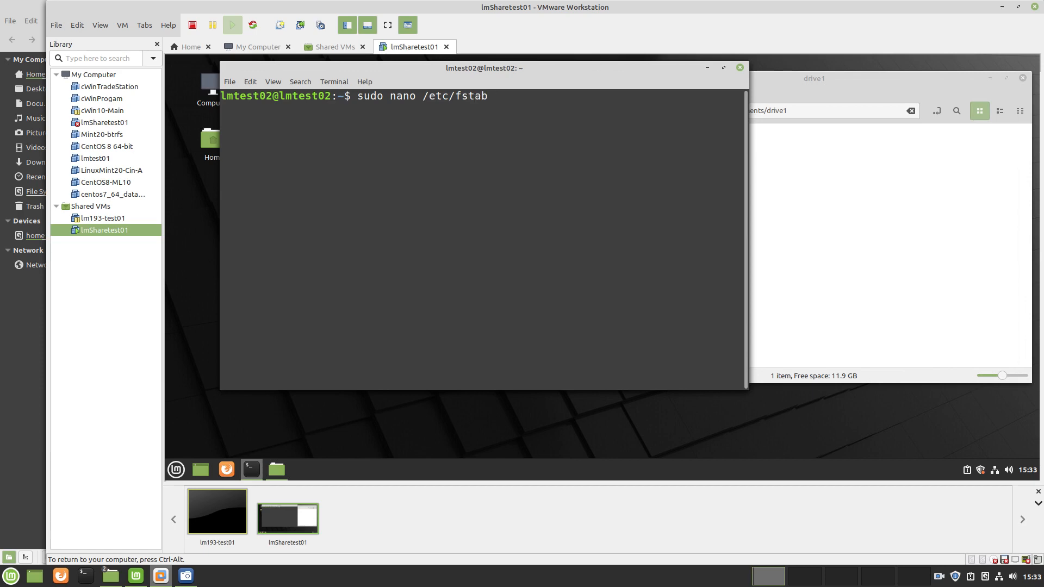
{"action": "key", "text": "Return"}
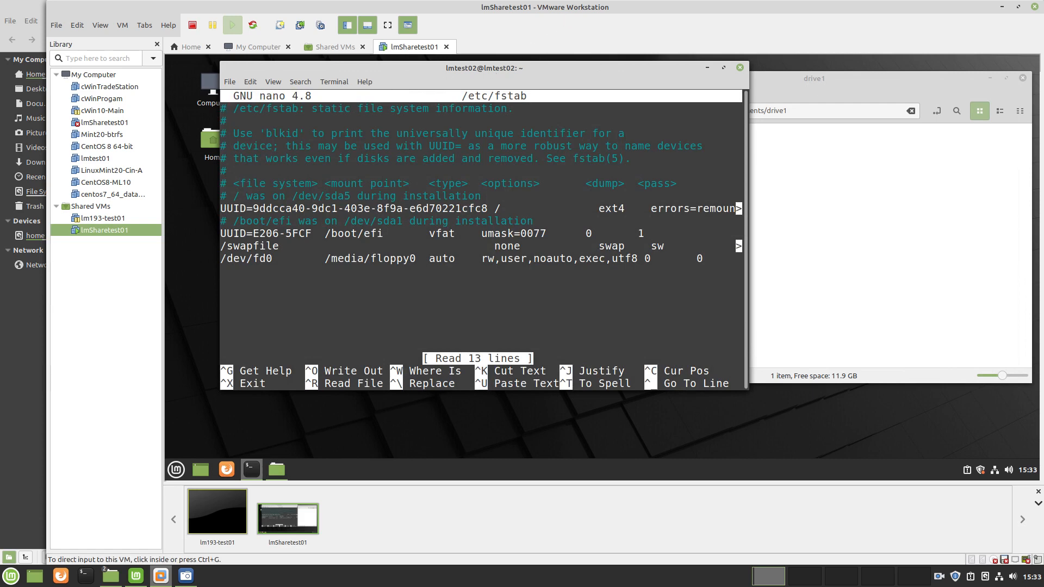
Widen the terminal so full fstab lines show and move to a blank line below the entries.
{"action": "left_click_drag", "start_coordinate": [530, 70], "coordinate": [493, 75]}
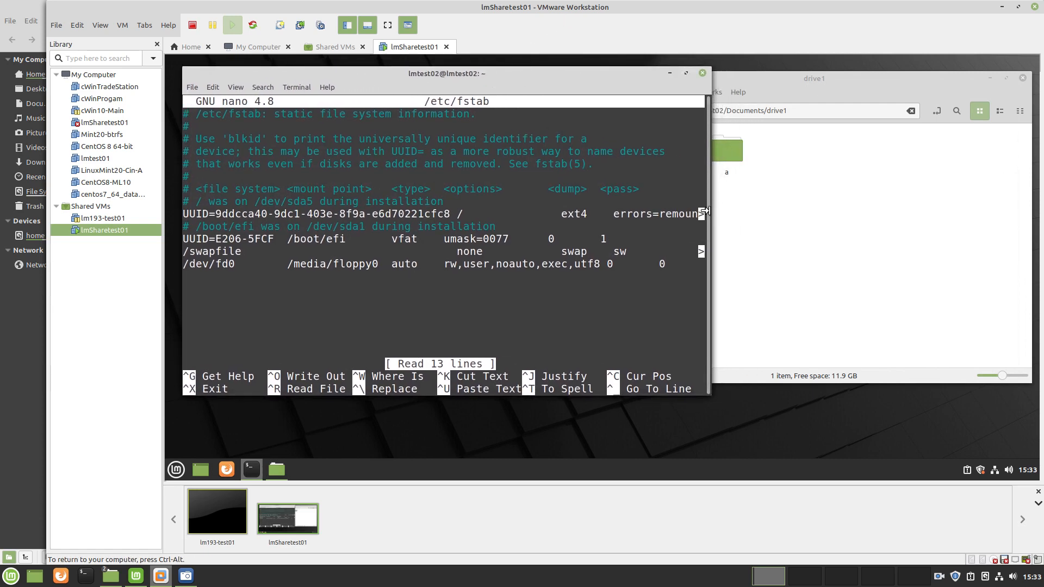
{"action": "left_click_drag", "start_coordinate": [705, 216], "coordinate": [1026, 241]}
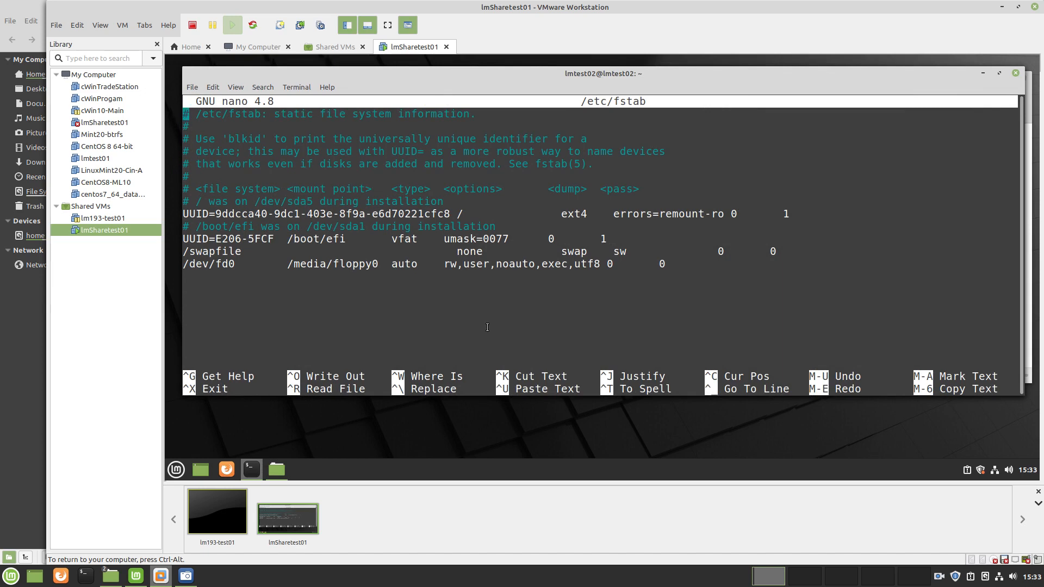
{"action": "key", "text": "Down"}
{"action": "key", "text": "Down"}
{"action": "key", "text": "Down"}
{"action": "key", "text": "Down"}
{"action": "key", "text": "Down"}
{"action": "key", "text": "Down"}
{"action": "key", "text": "Down"}
{"action": "key", "text": "Down"}
{"action": "key", "text": "Down"}
{"action": "key", "text": "Down"}
{"action": "key", "text": "Down"}
{"action": "key", "text": "Down"}
{"action": "key", "text": "Down"}
Paste the sdb UUID on the new fstab line, strip both quote marks, and add a tab gap.
{"action": "left_click", "coordinate": [213, 87]}
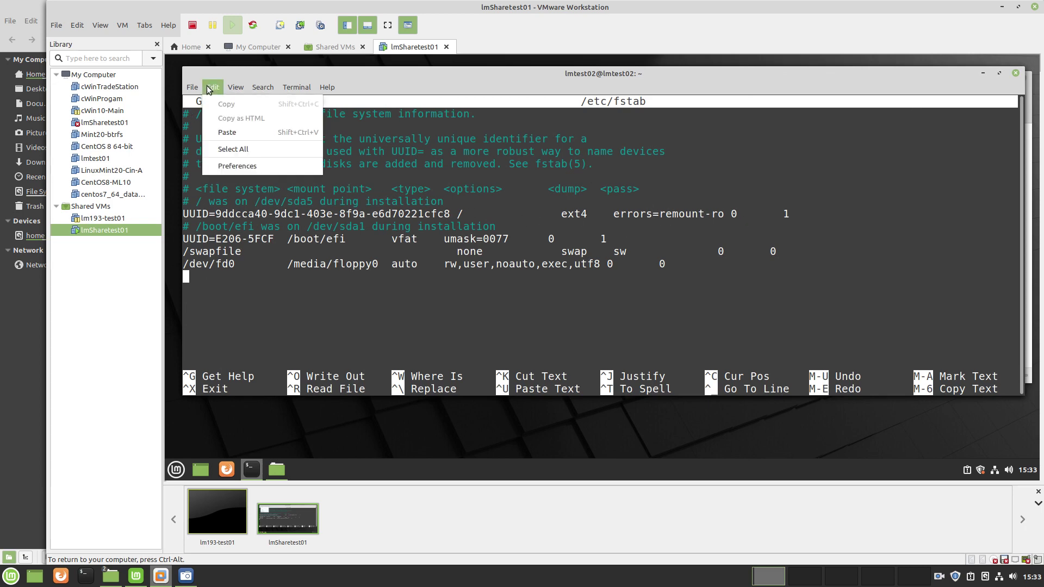
{"action": "left_click", "coordinate": [233, 133]}
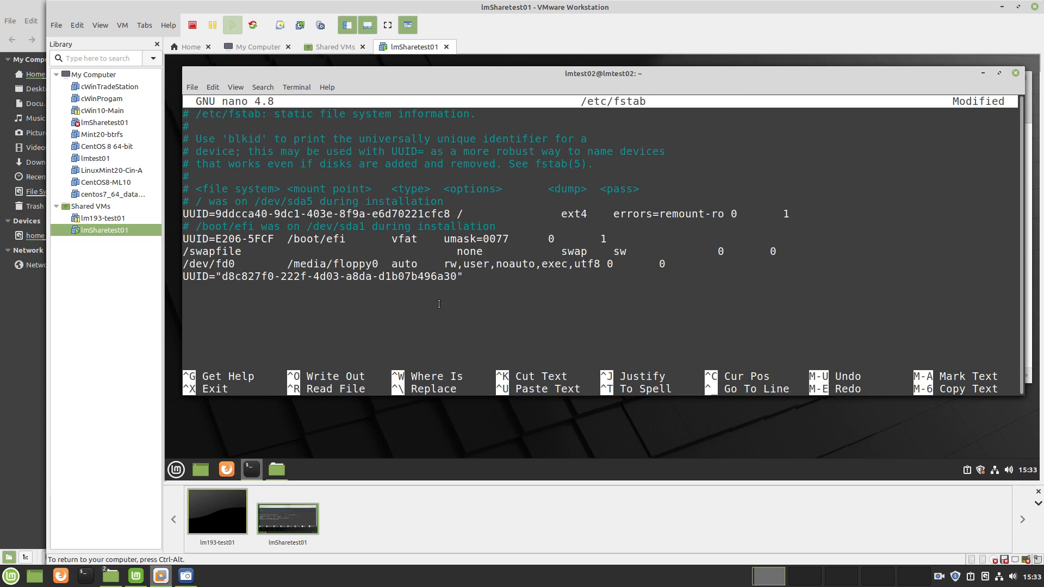
{"action": "key", "text": "Left"}
{"action": "key", "text": "Delete"}
{"action": "key", "text": "Left"}
{"action": "key", "text": "Left"}
{"action": "key", "text": "Left"}
{"action": "key", "text": "Left"}
{"action": "key", "text": "Left"}
{"action": "key", "text": "Left"}
{"action": "key", "text": "Left"}
{"action": "key", "text": "Left"}
{"action": "key", "text": "Left"}
{"action": "key", "text": "Left"}
{"action": "key", "text": "Left"}
{"action": "key", "text": "Left"}
{"action": "key", "text": "Left"}
{"action": "key", "text": "Left"}
{"action": "key", "text": "Left"}
{"action": "key", "text": "Left"}
{"action": "key", "text": "Left"}
{"action": "key", "text": "Left"}
{"action": "key", "text": "Left"}
{"action": "key", "text": "Left"}
{"action": "key", "text": "Left"}
{"action": "key", "text": "Left"}
{"action": "key", "text": "Left"}
{"action": "key", "text": "Left"}
{"action": "key", "text": "Left"}
{"action": "key", "text": "Left"}
{"action": "key", "text": "Left"}
{"action": "key", "text": "Left"}
{"action": "key", "text": "Left"}
{"action": "key", "text": "Left"}
{"action": "key", "text": "Left"}
{"action": "key", "text": "Left"}
{"action": "key", "text": "Left"}
{"action": "key", "text": "Left"}
{"action": "key", "text": "Left"}
{"action": "key", "text": "BackSpace"}
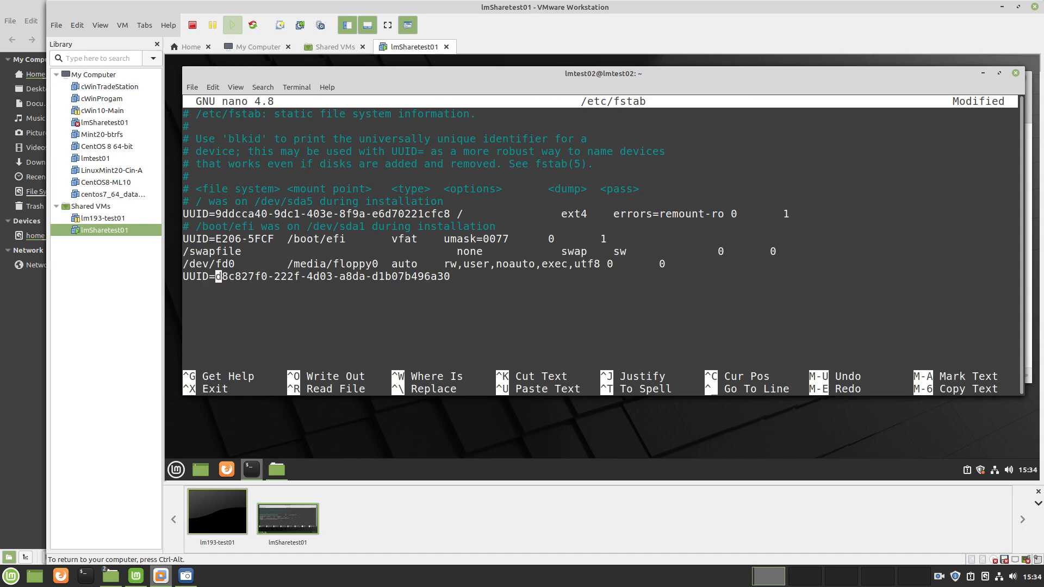
{"action": "key", "text": "Right"}
{"action": "key", "text": "Right"}
{"action": "key", "text": "Right"}
{"action": "key", "text": "Right"}
{"action": "key", "text": "Right"}
{"action": "key", "text": "Right"}
{"action": "key", "text": "Right"}
{"action": "key", "text": "Right"}
{"action": "key", "text": "Right"}
{"action": "key", "text": "Right"}
{"action": "key", "text": "Right"}
{"action": "key", "text": "Right"}
{"action": "key", "text": "Right"}
{"action": "key", "text": "Right"}
{"action": "key", "text": "Right"}
{"action": "key", "text": "Right"}
{"action": "key", "text": "Right"}
{"action": "key", "text": "Right"}
{"action": "key", "text": "Right"}
{"action": "key", "text": "Right"}
{"action": "key", "text": "Right"}
{"action": "key", "text": "Right"}
{"action": "key", "text": "Right"}
{"action": "key", "text": "Right"}
{"action": "key", "text": "Right"}
{"action": "key", "text": "Right"}
{"action": "key", "text": "Right"}
{"action": "key", "text": "Right"}
{"action": "key", "text": "Right"}
{"action": "key", "text": "Right"}
{"action": "key", "text": "Right"}
{"action": "key", "text": "Right"}
{"action": "key", "text": "Right"}
{"action": "key", "text": "Right"}
{"action": "key", "text": "Tab"}
Copy the full /home/lmtest02/Documents/drive1 path from the file manager's location bar.
{"action": "left_click", "coordinate": [726, 174]}
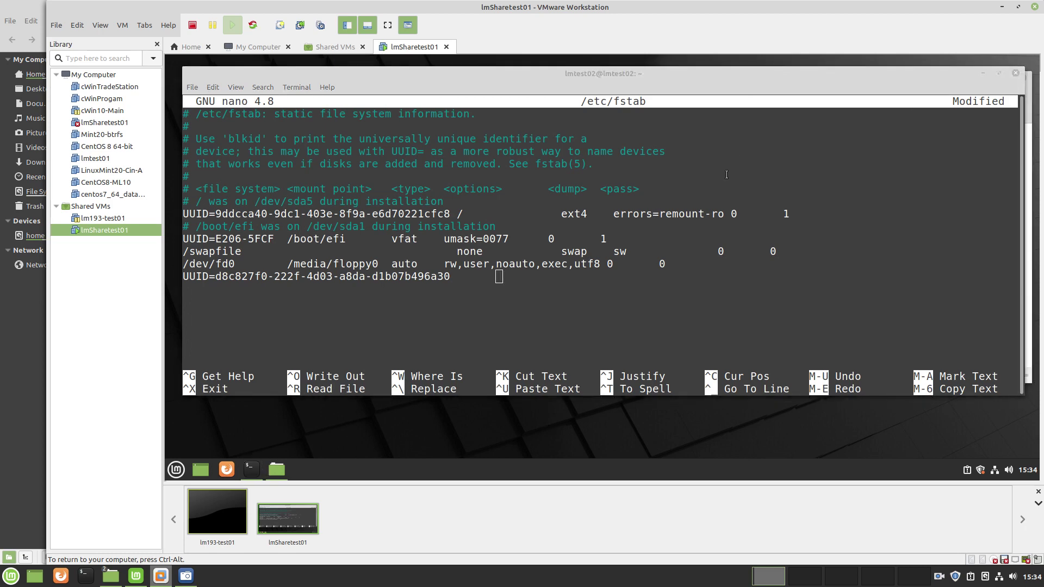
{"action": "left_click", "coordinate": [758, 80]}
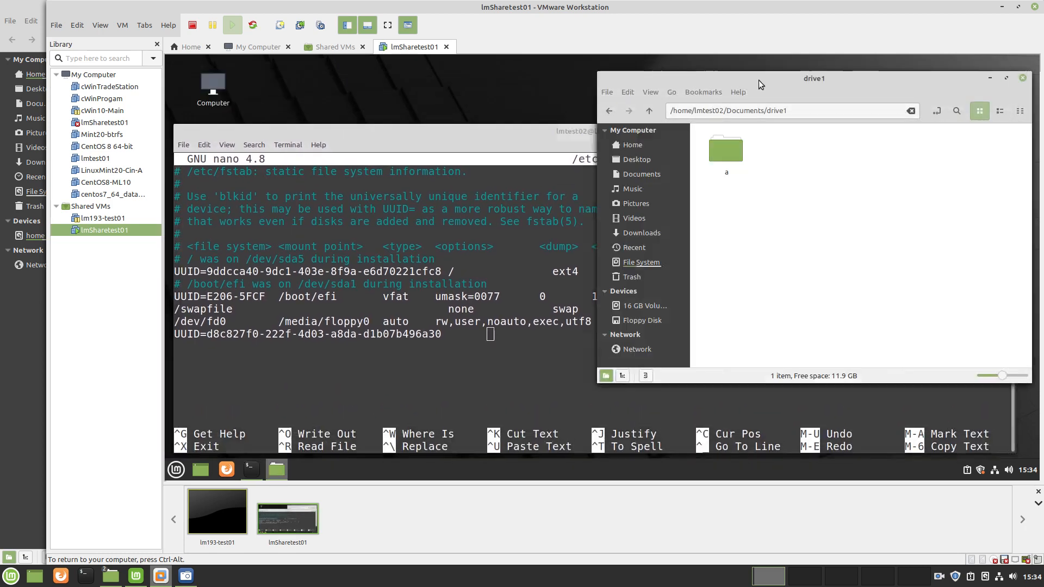
{"action": "triple_click", "coordinate": [786, 110]}
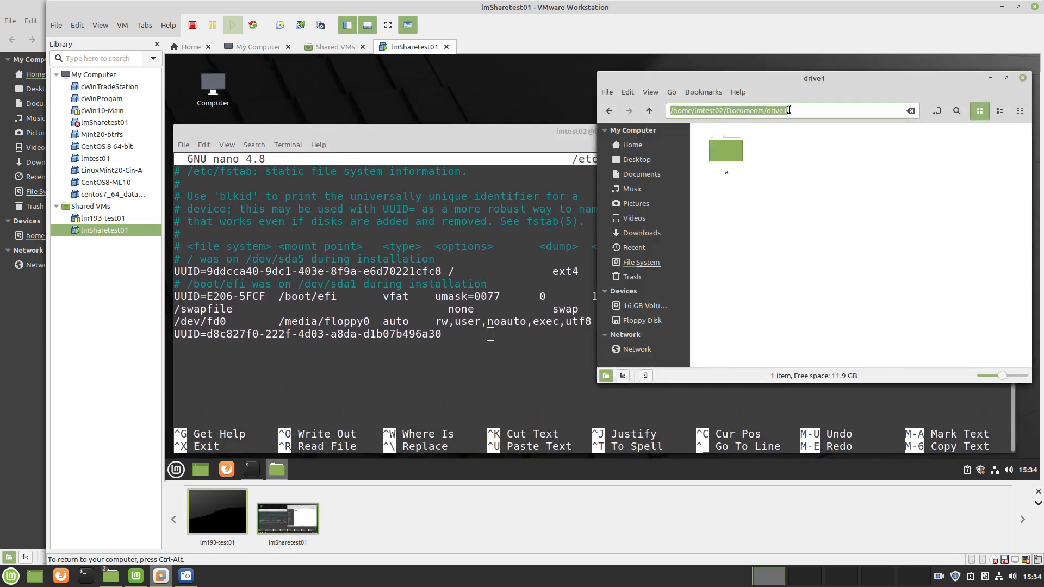
{"action": "right_click", "coordinate": [787, 109]}
{"action": "left_click", "coordinate": [814, 137]}
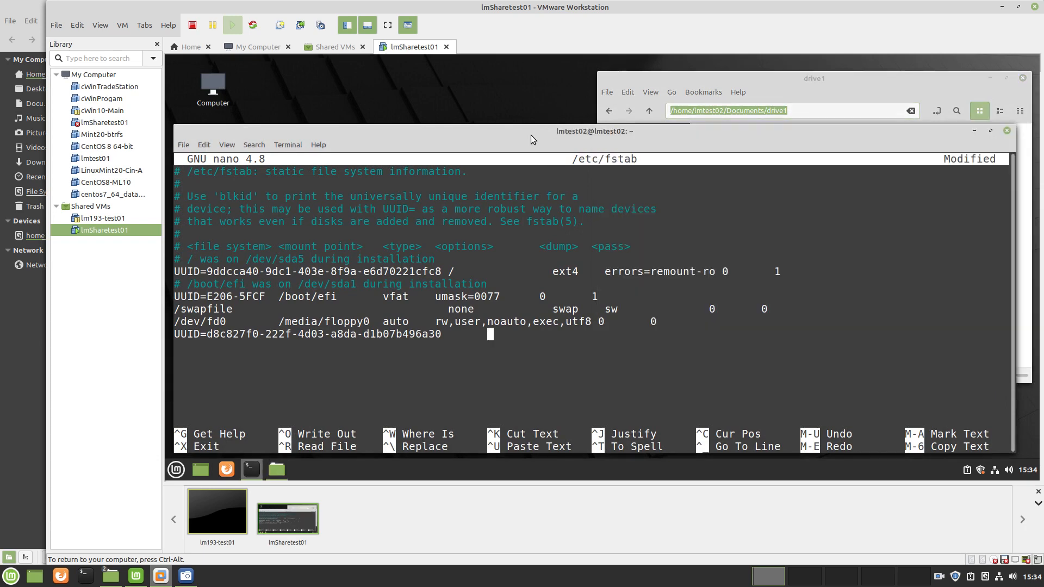
Paste the drive1 path after the UUID as the mount point in nano.
{"action": "left_click_drag", "start_coordinate": [533, 133], "coordinate": [554, 105]}
{"action": "left_click", "coordinate": [225, 116]}
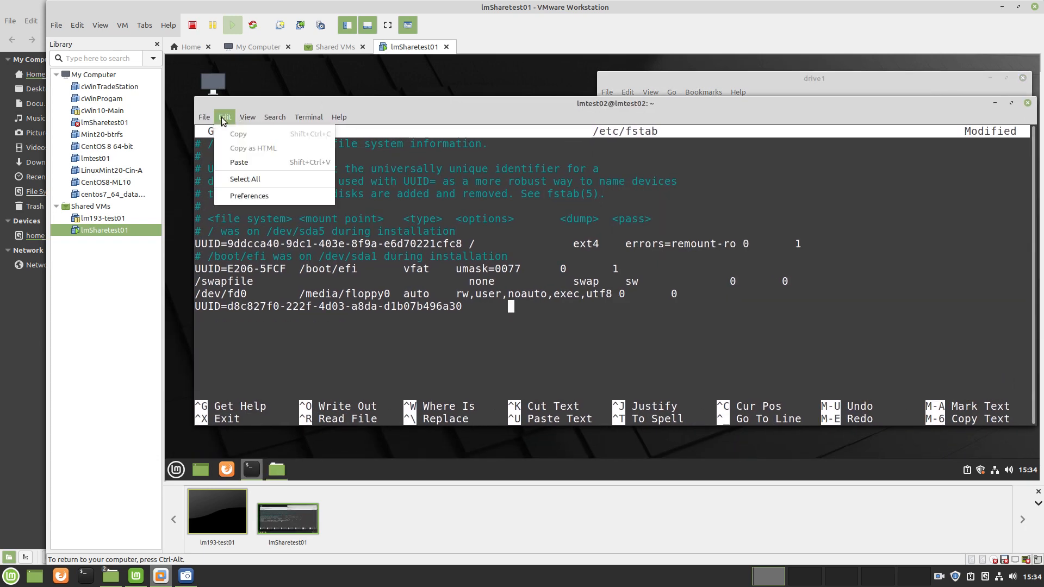
{"action": "left_click", "coordinate": [237, 161]}
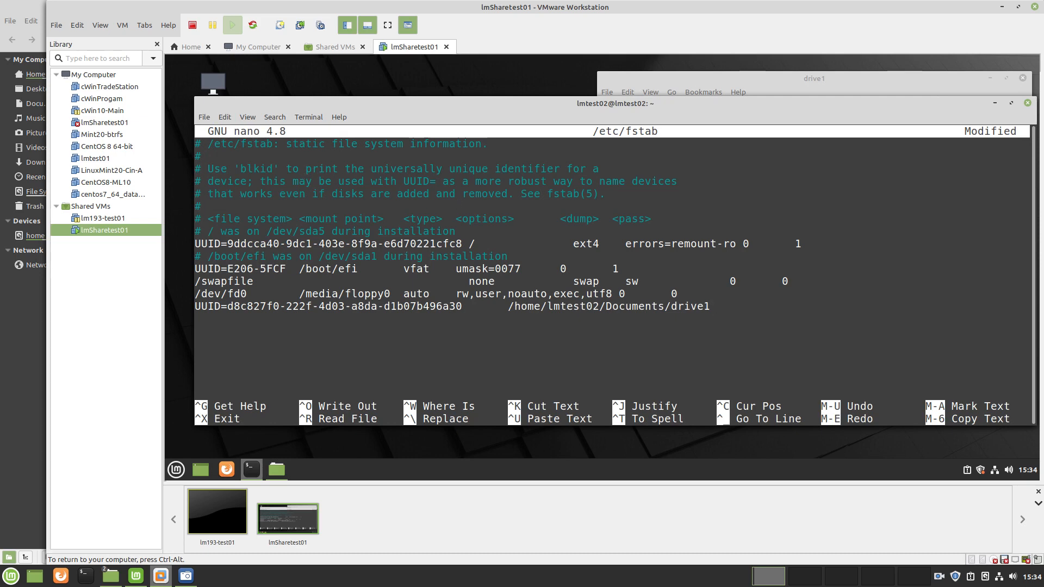
{"action": "type", "text": "ext4"}
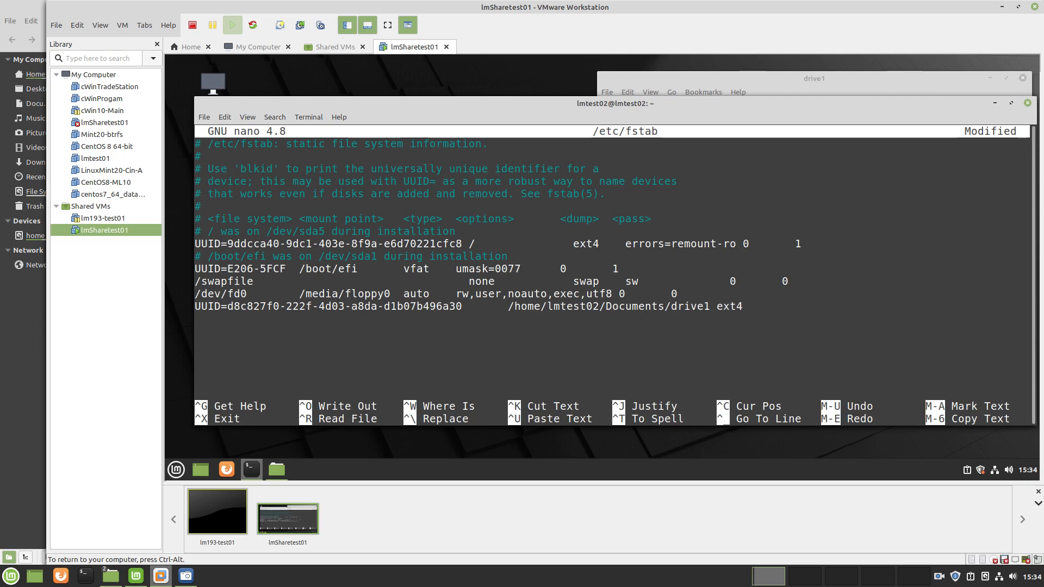
Fill in ext4 defaults 0 2 on the drive1 line and confirm saving /etc/fstab on exit.
{"action": "key", "text": "Tab"}
{"action": "type", "text": "defa"}
{"action": "type", "text": "ult"}
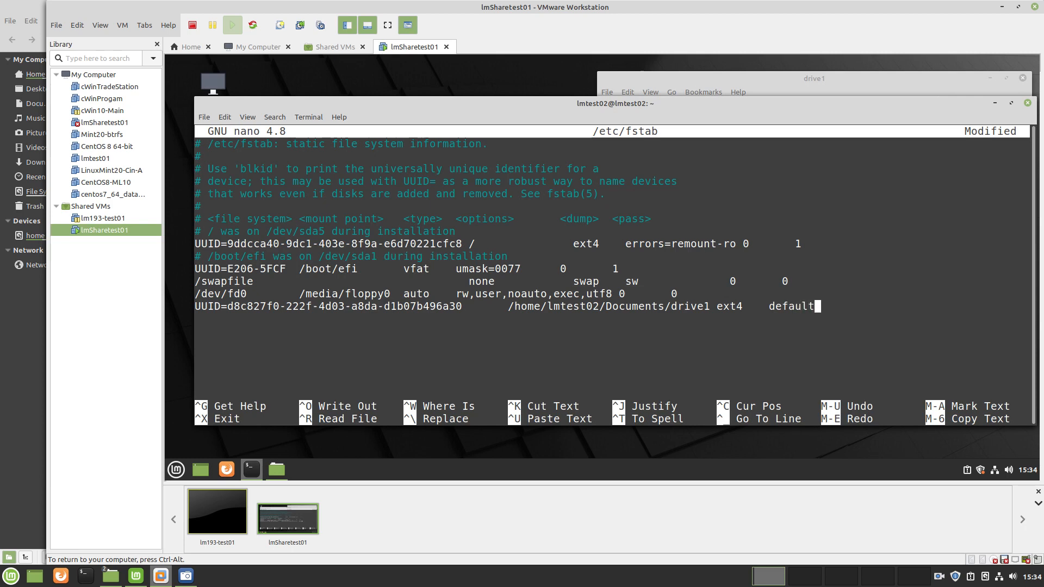
{"action": "type", "text": "s"}
{"action": "key", "text": "Tab"}
{"action": "type", "text": "0"}
{"action": "key", "text": "Tab"}
{"action": "type", "text": "2"}
{"action": "key", "text": "ctrl+x"}
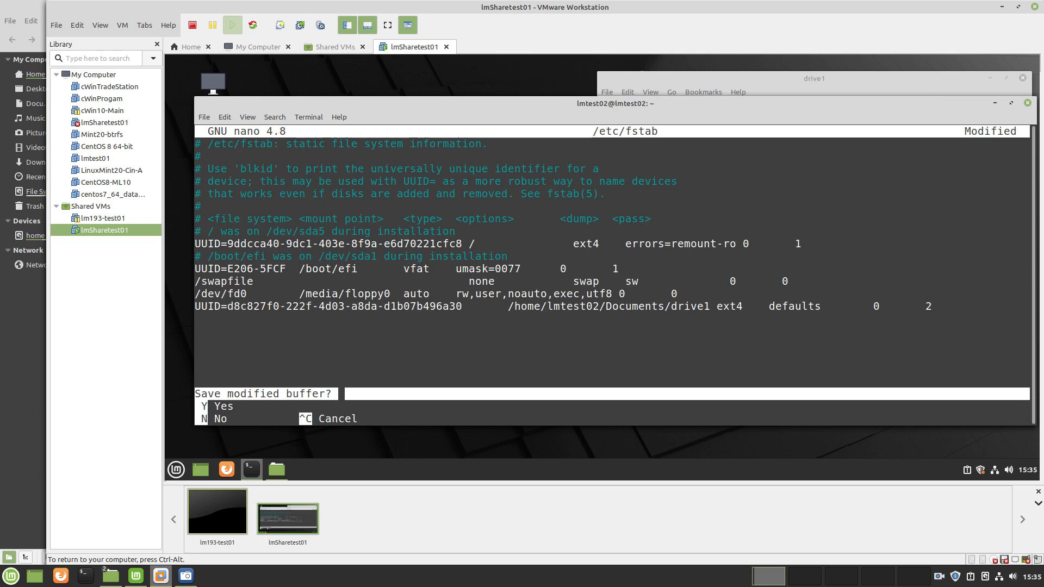
{"action": "key", "text": "y"}
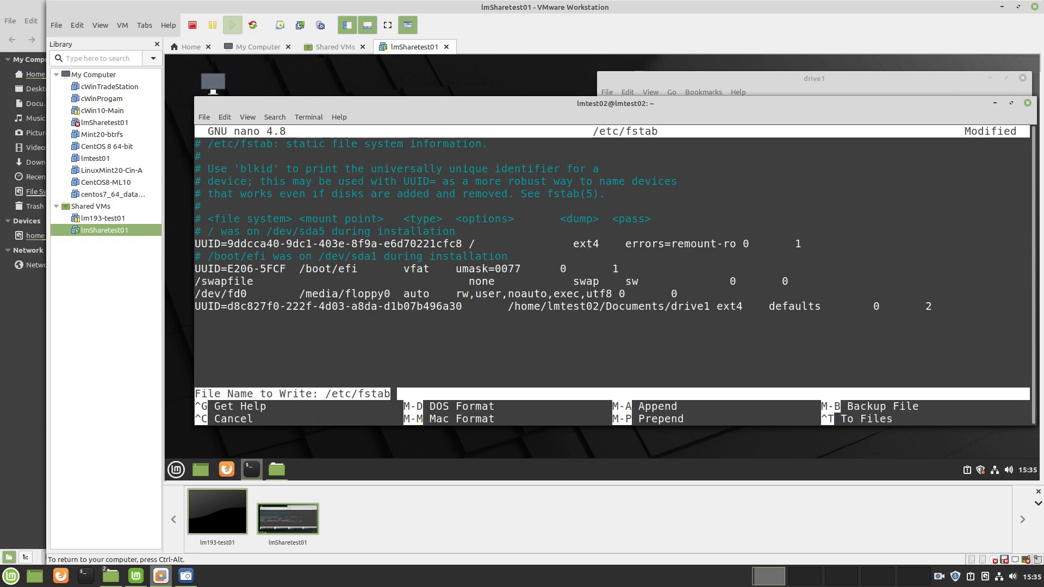
Write /etc/fstab, leave nano, and cat /etc/fstab to verify the drive1 entry.
{"action": "key", "text": "Return"}
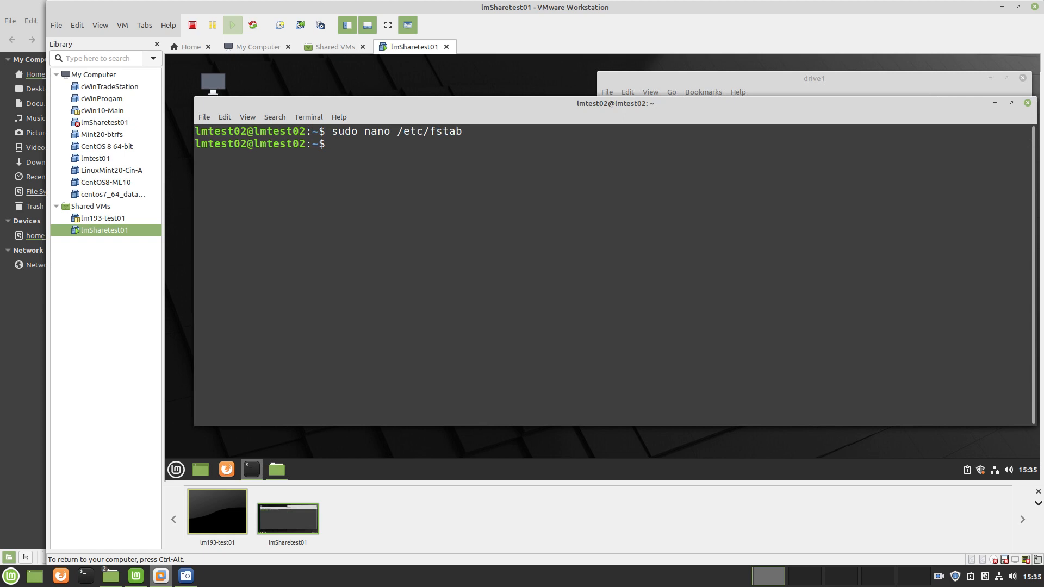
{"action": "type", "text": "cat "}
{"action": "type", "text": "/etc/fstab"}
{"action": "key", "text": "Return"}
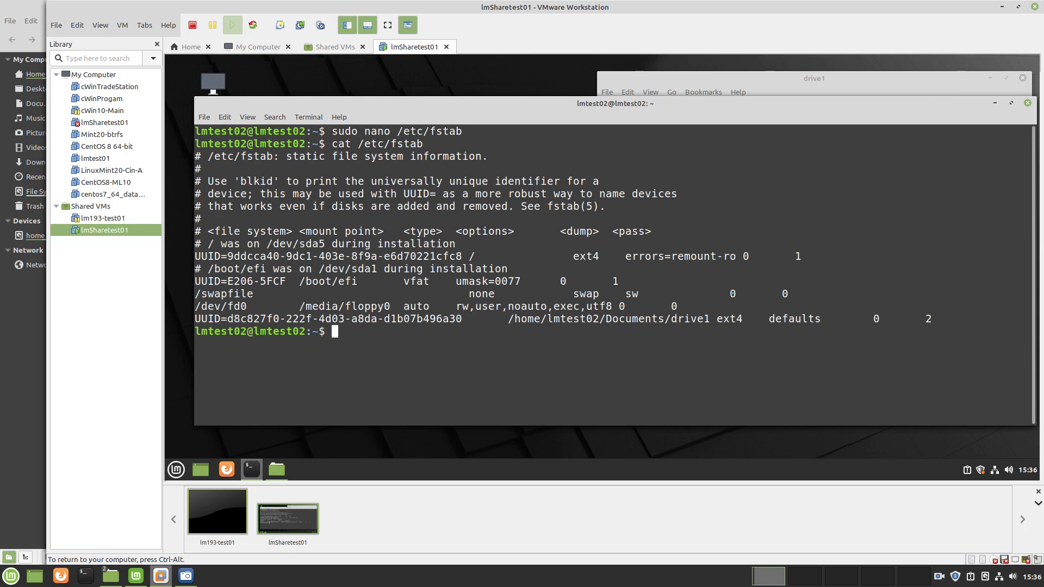
{"action": "type", "text": "su"}
Run sudo mount -a to mount every fstab entry.
{"action": "key", "text": "BackSpace"}
{"action": "type", "text": "udo"}
{"action": "type", "text": " mount -a"}
{"action": "key", "text": "Return"}
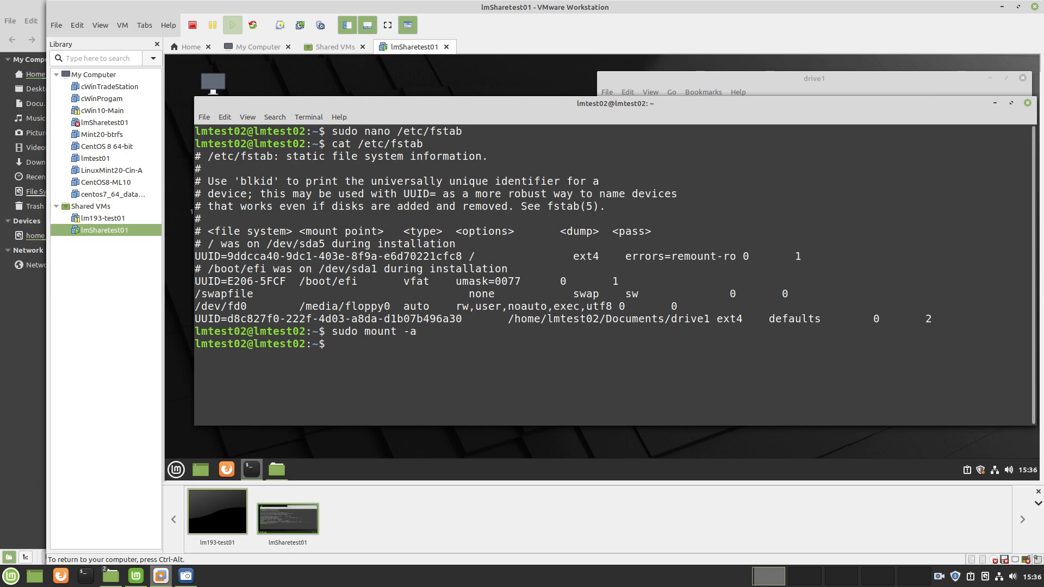
{"action": "left_click_drag", "start_coordinate": [461, 111], "coordinate": [583, 140]}
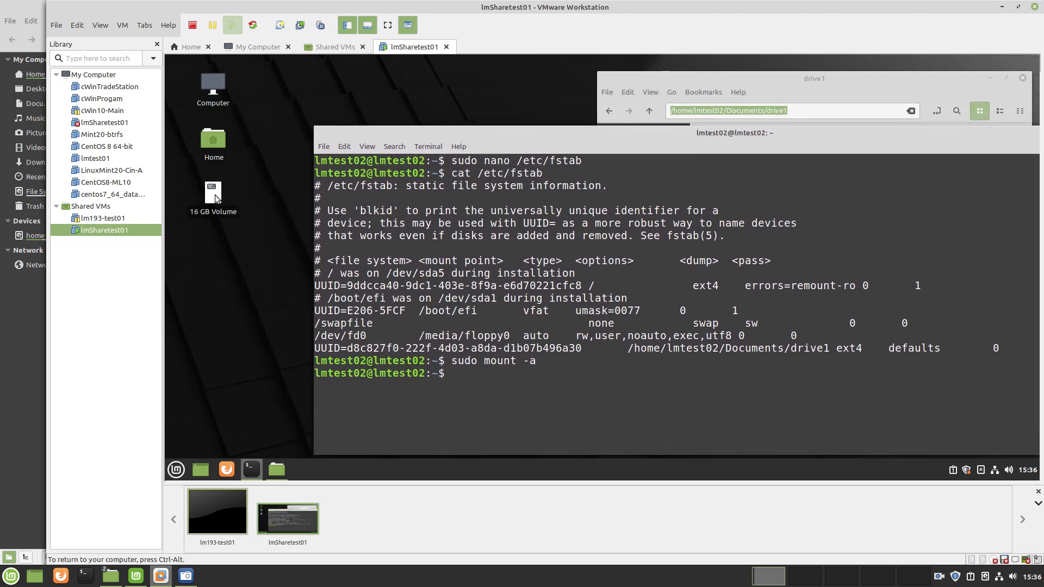
{"action": "left_click_drag", "start_coordinate": [612, 133], "coordinate": [494, 127]}
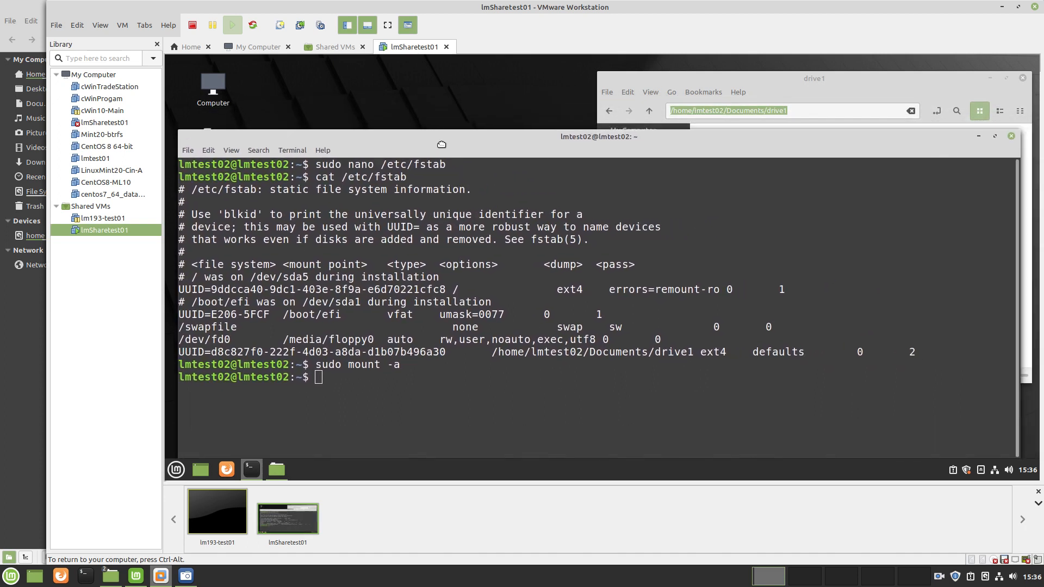
Check in the file manager that Documents/drive1 now opens as the empty mounted volume.
{"action": "left_click", "coordinate": [720, 81]}
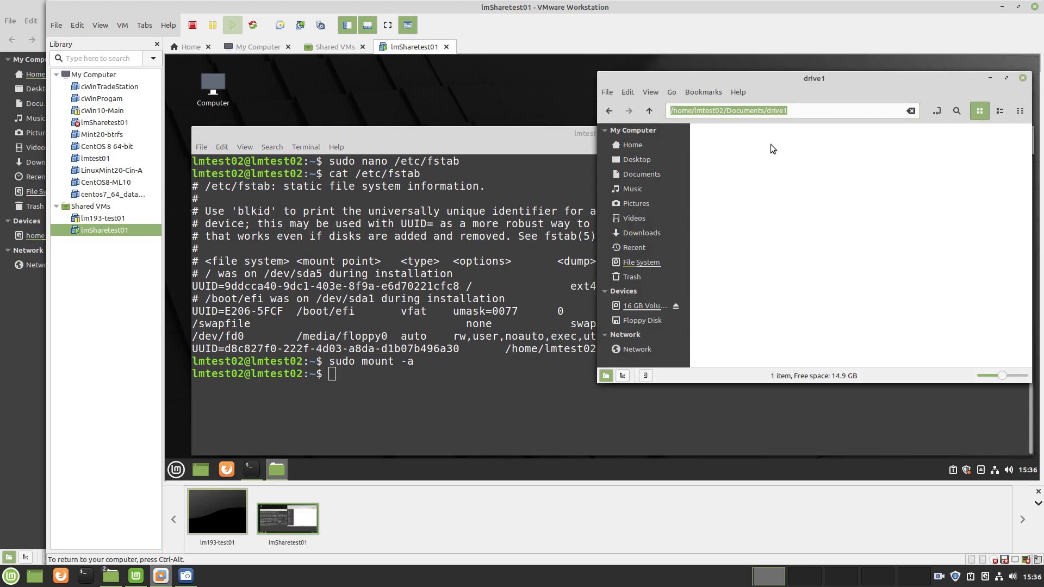
{"action": "left_click", "coordinate": [648, 110]}
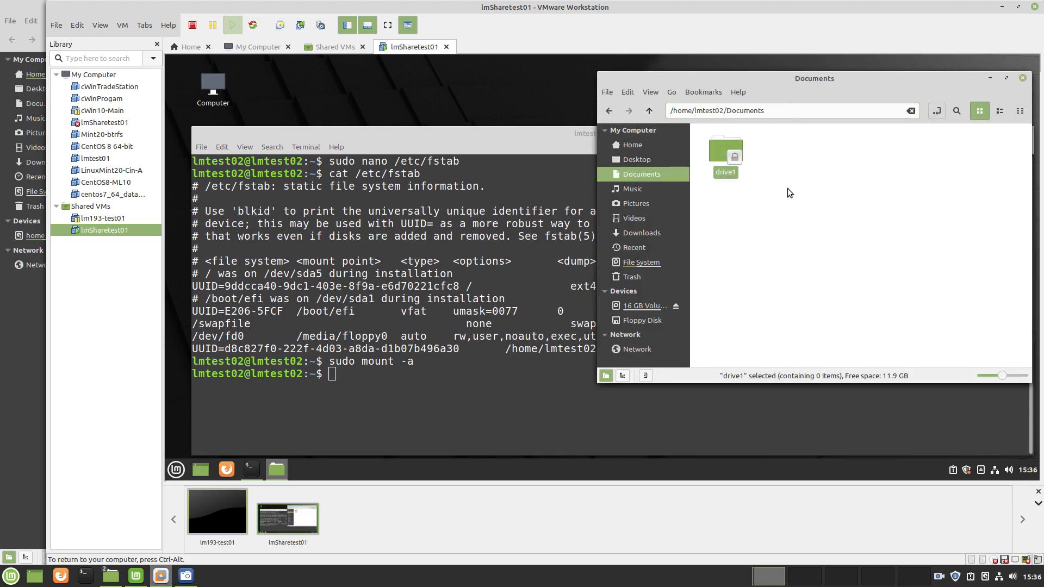
{"action": "double_click", "coordinate": [715, 154]}
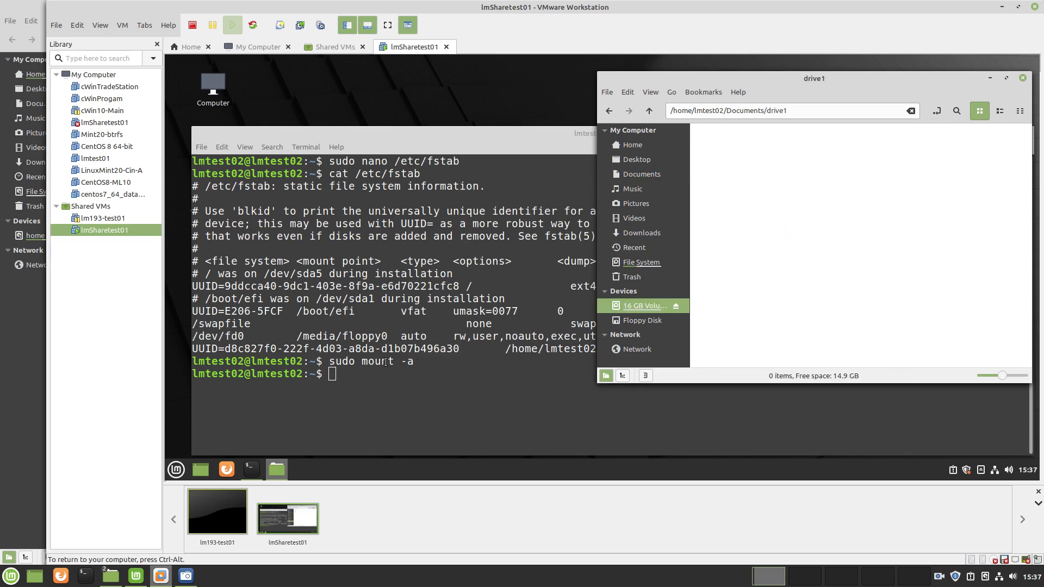
{"action": "right_click", "coordinate": [732, 155]}
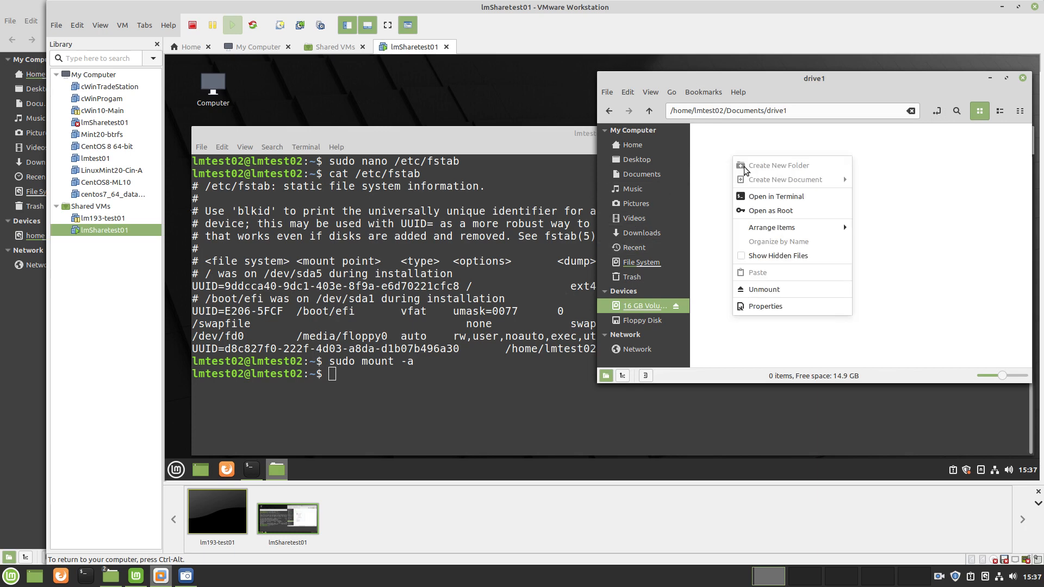
{"action": "key", "text": "Escape"}
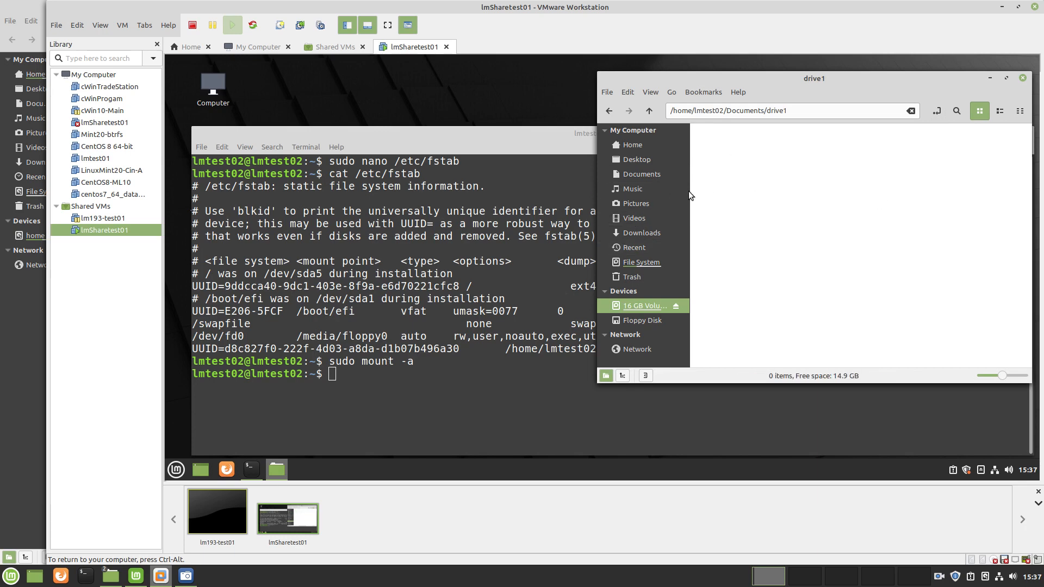
{"action": "left_click_drag", "start_coordinate": [438, 140], "coordinate": [441, 127]}
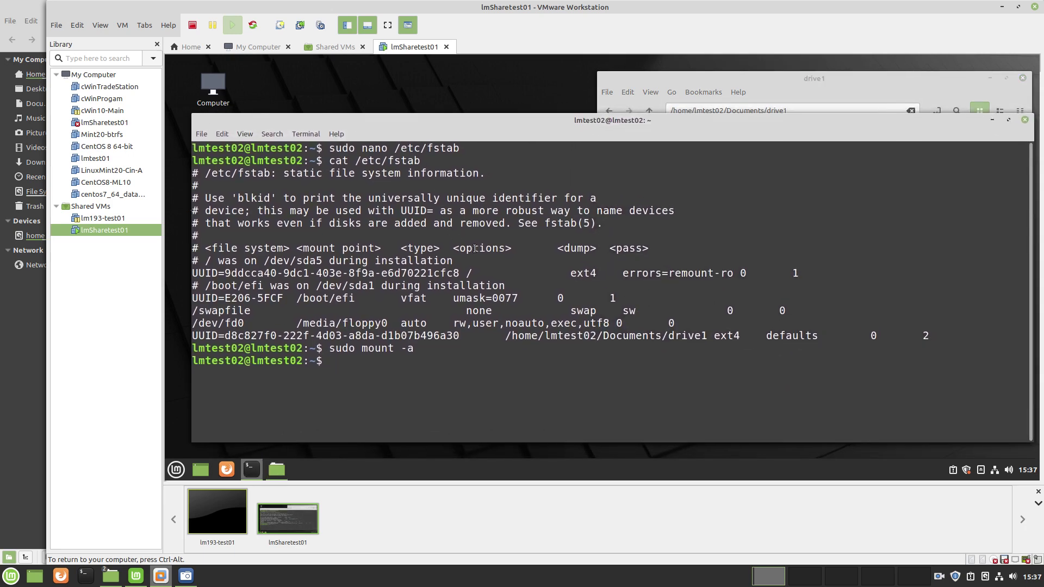
{"action": "type", "text": "sudo chown"}
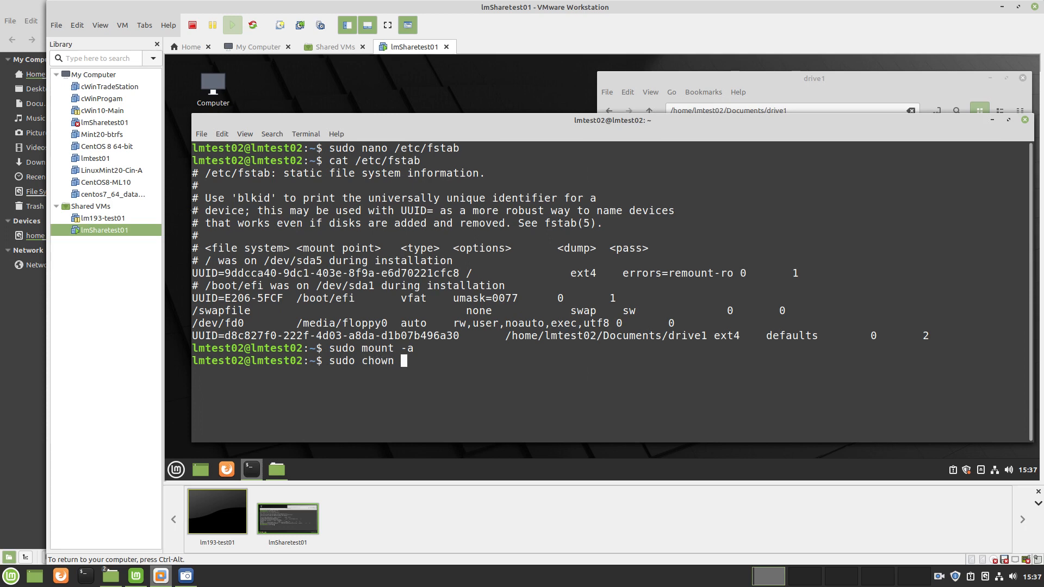
{"action": "type", "text": " lm"}
{"action": "type", "text": "test02 "}
{"action": "type", "text": ":"}
{"action": "type", "text": "lmtest02"}
Copy the drive1 folder path from the file manager's address bar.
{"action": "left_click", "coordinate": [826, 83]}
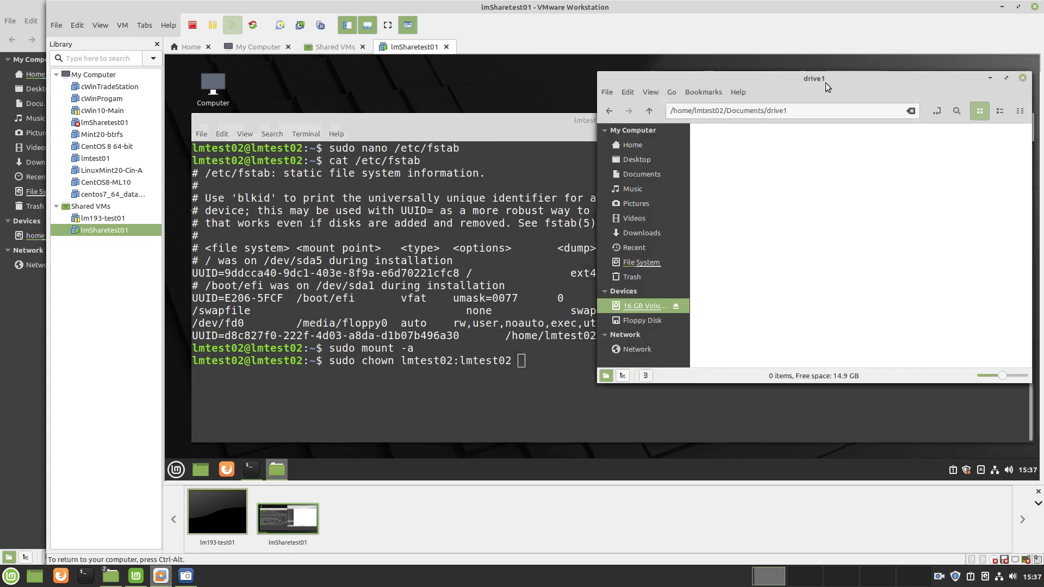
{"action": "left_click", "coordinate": [803, 110]}
{"action": "double_click", "coordinate": [803, 110]}
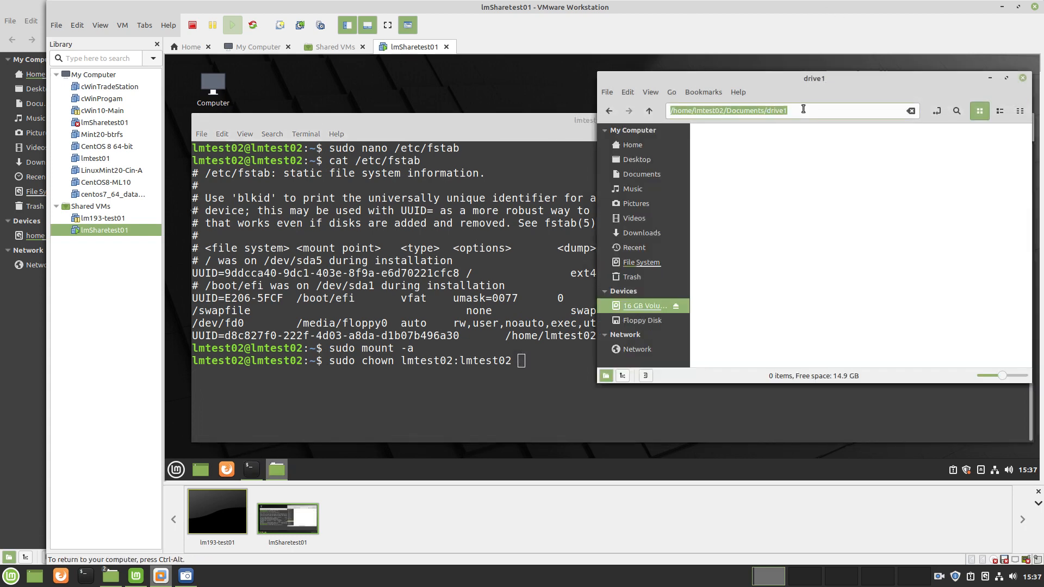
{"action": "right_click", "coordinate": [803, 111]}
{"action": "left_click", "coordinate": [829, 131]}
Run sudo chown lmtest02:lmtest02 on /home/lmtest02/Documents/drive1 and return to Documents.
{"action": "left_click", "coordinate": [436, 123]}
{"action": "left_click", "coordinate": [222, 134]}
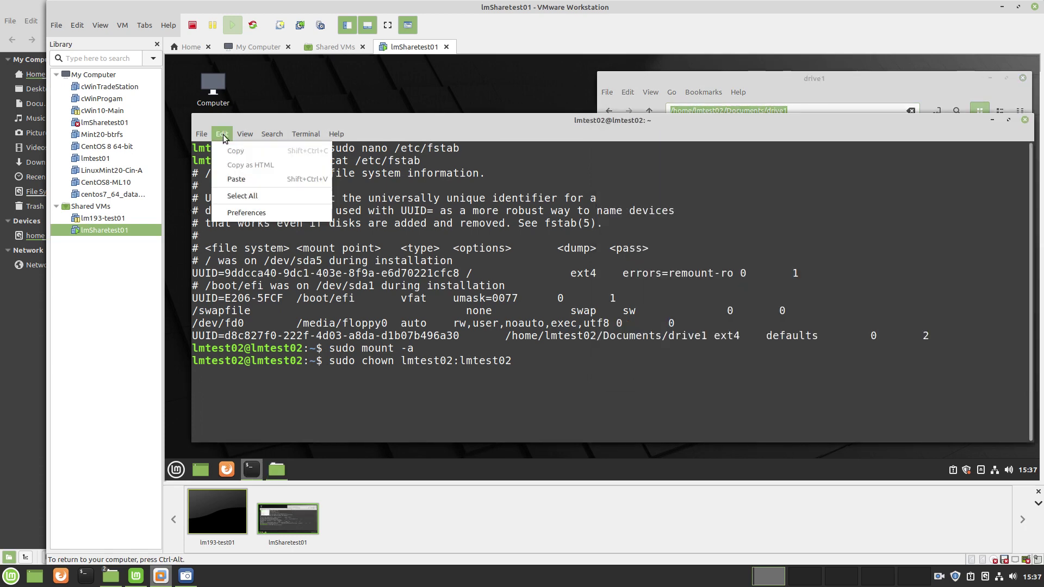
{"action": "left_click", "coordinate": [237, 179]}
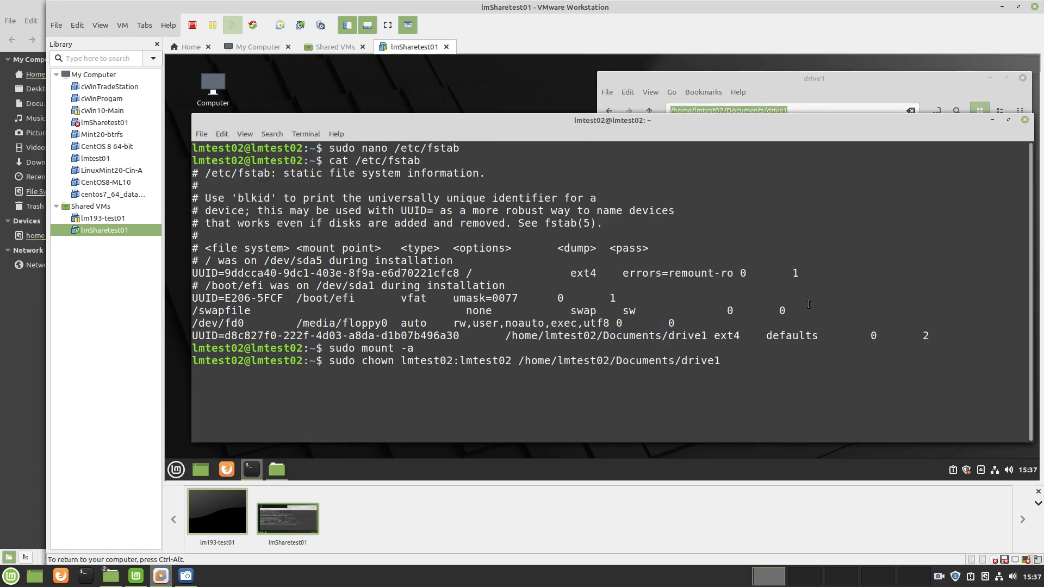
{"action": "key", "text": "Return"}
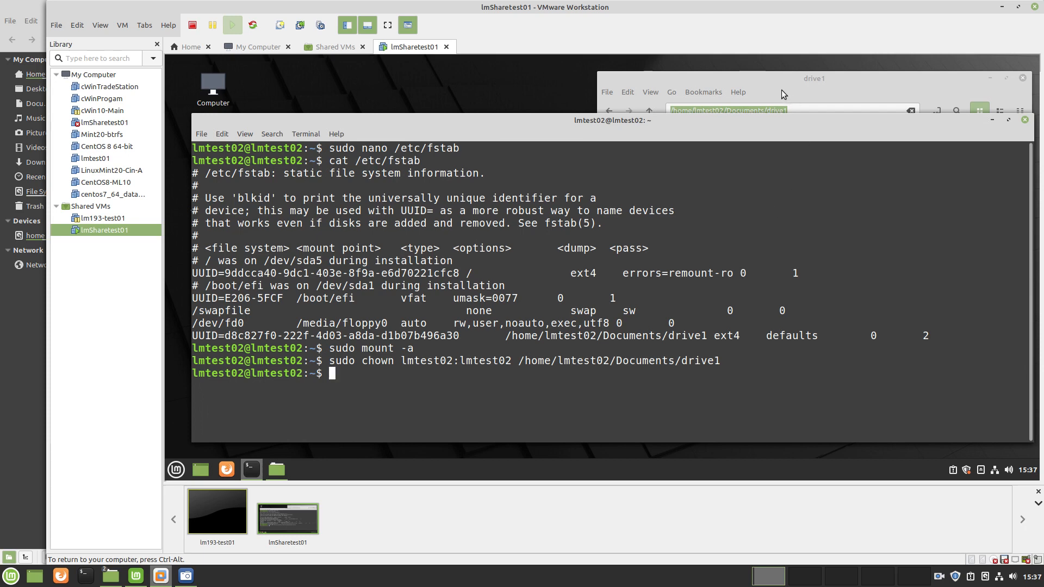
{"action": "left_click", "coordinate": [777, 85]}
{"action": "left_click", "coordinate": [649, 110]}
Create a new folder named 'as' inside drive1 to confirm write access.
{"action": "double_click", "coordinate": [724, 155]}
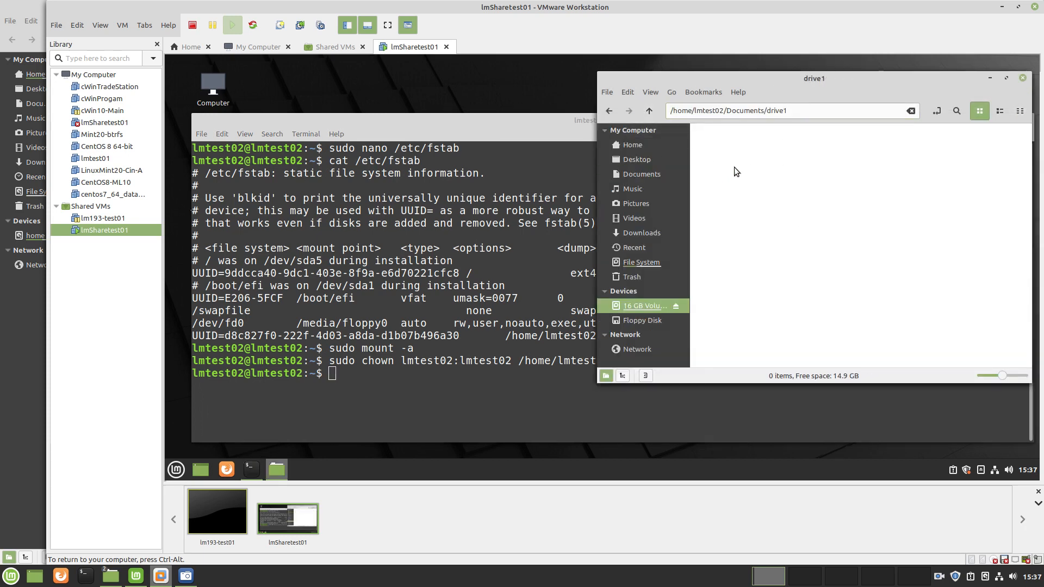
{"action": "right_click", "coordinate": [736, 169]}
{"action": "left_click", "coordinate": [753, 179]}
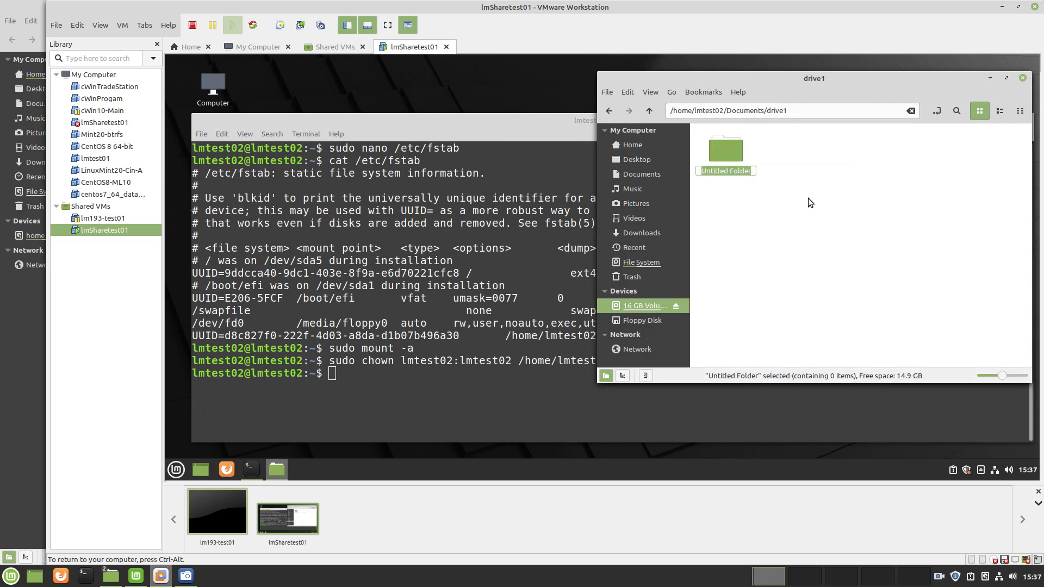
{"action": "type", "text": "as"}
{"action": "key", "text": "Return"}
{"action": "left_click", "coordinate": [773, 177]}
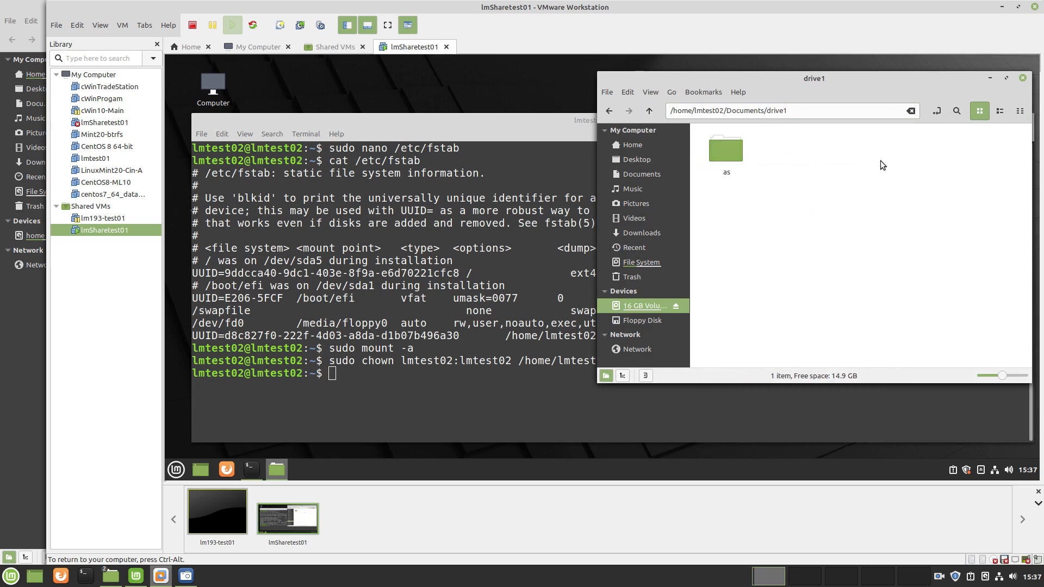
{"action": "left_click_drag", "start_coordinate": [932, 77], "coordinate": [906, 75]}
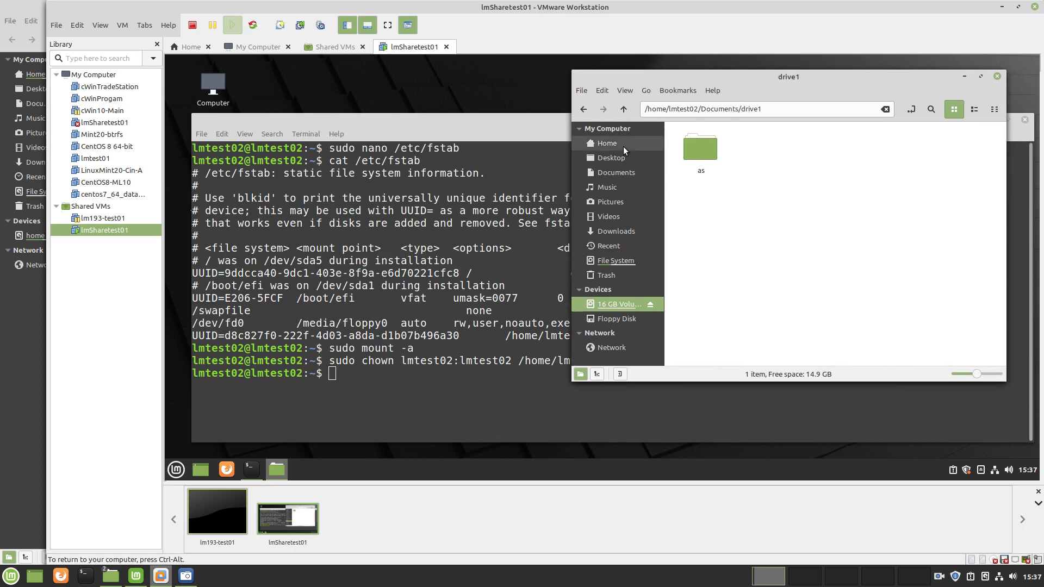
{"action": "mouse_move", "coordinate": [554, 123]}
{"action": "left_mouse_down"}
{"action": "mouse_move", "coordinate": [607, 109]}
{"action": "mouse_move", "coordinate": [548, 110]}
{"action": "left_mouse_up"}
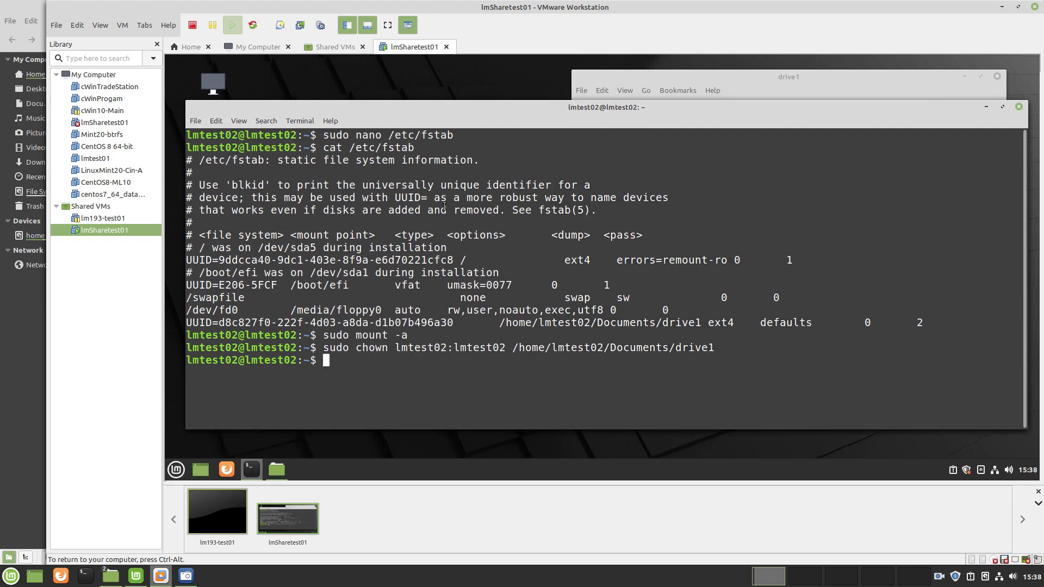
{"action": "type", "text": "sudo b"}
{"action": "type", "text": "l"}
{"action": "type", "text": "kid"}
Run sudo blkid to list disk UUIDs, showing /dev/sdb as ext4.
{"action": "key", "text": "Return"}
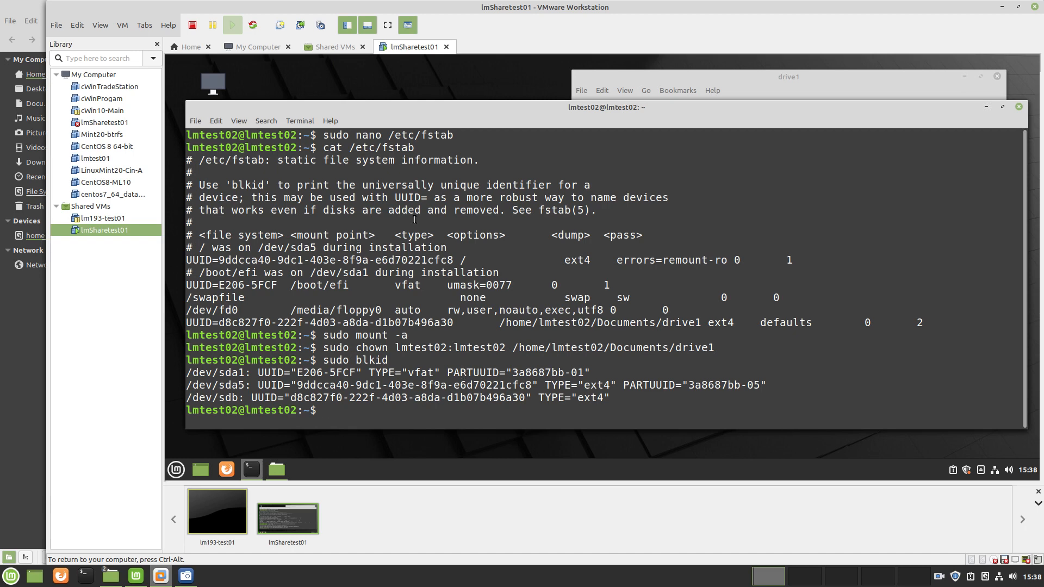
{"action": "left_click_drag", "start_coordinate": [370, 110], "coordinate": [418, 106]}
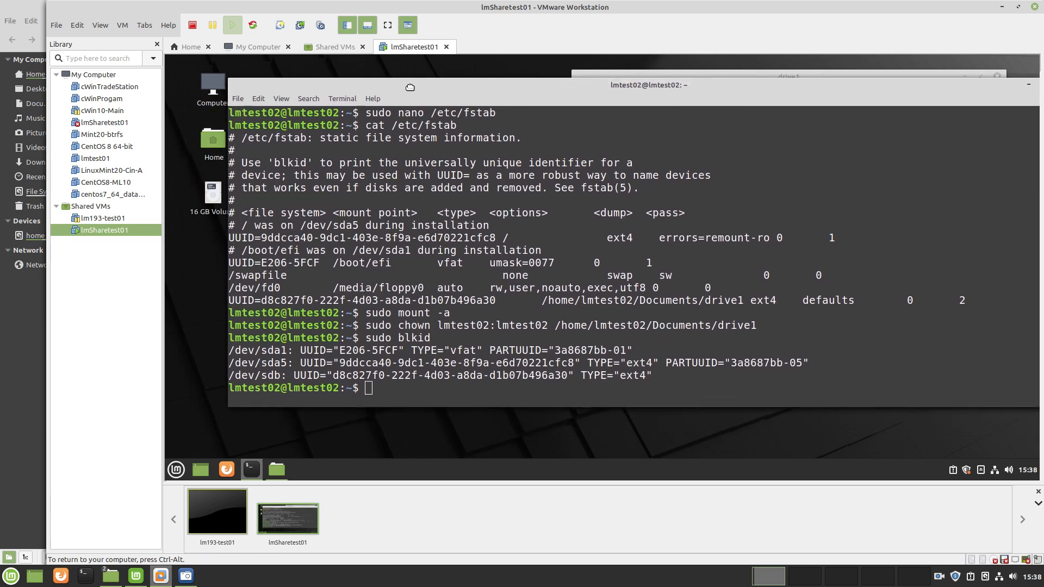
Launch Disks, view the 16 GB disk mounted at Documents/drive1, then close Disks.
{"action": "key", "text": "super"}
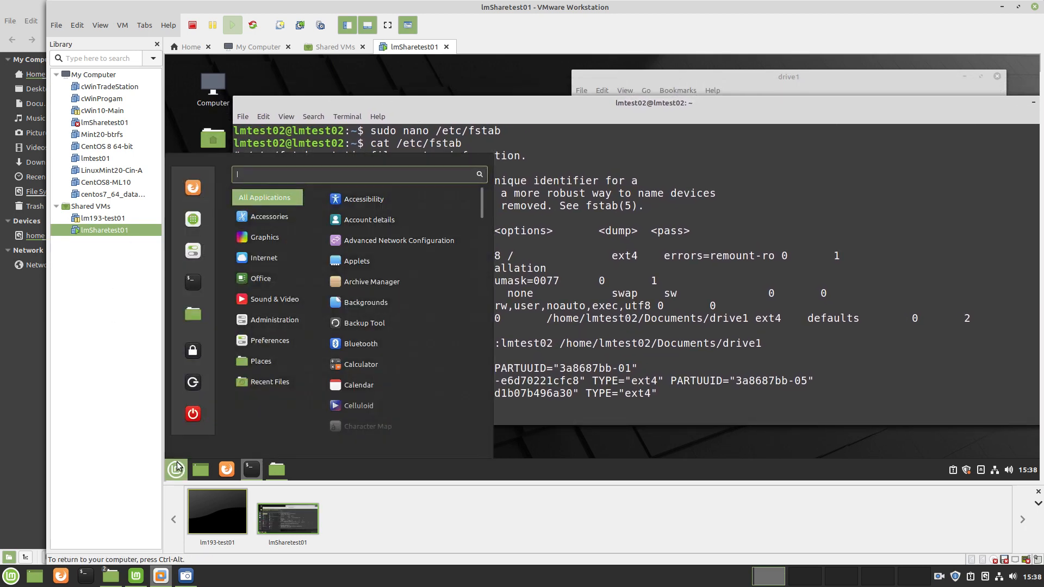
{"action": "type", "text": "disk"}
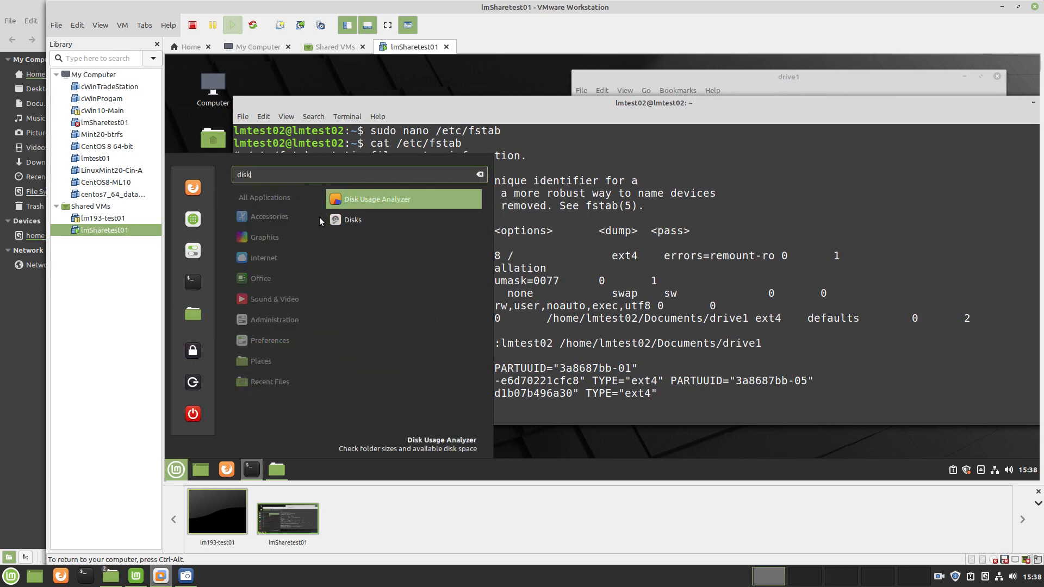
{"action": "left_click", "coordinate": [352, 219]}
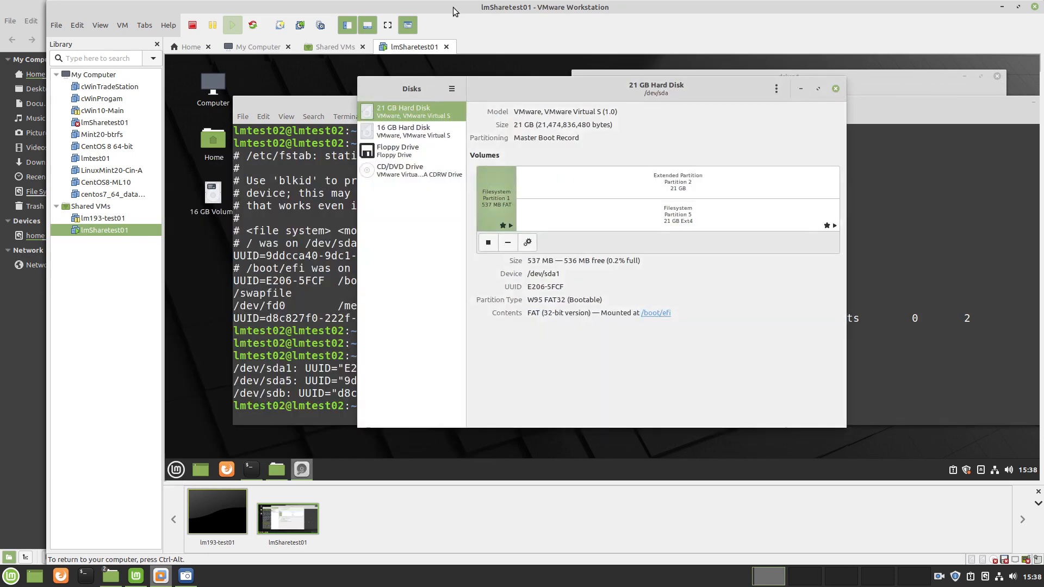
{"action": "left_click", "coordinate": [403, 131]}
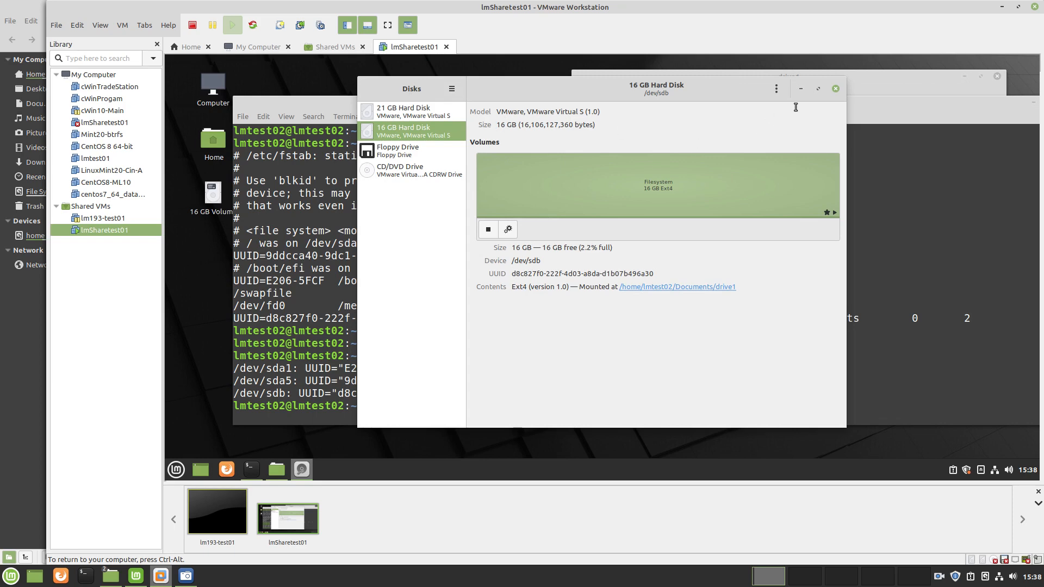
{"action": "left_click", "coordinate": [835, 88]}
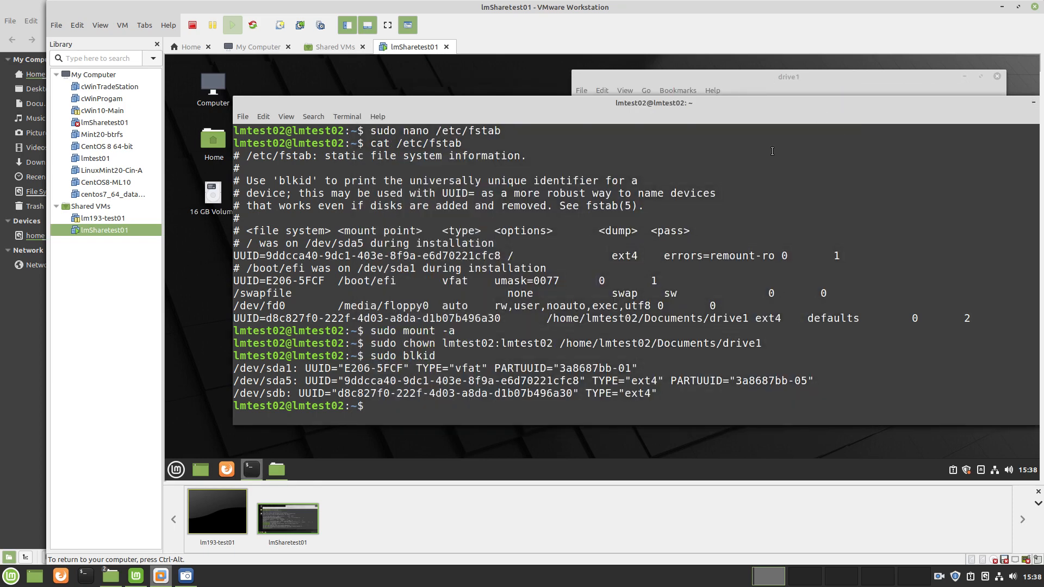
{"action": "left_click_drag", "start_coordinate": [977, 104], "coordinate": [922, 90]}
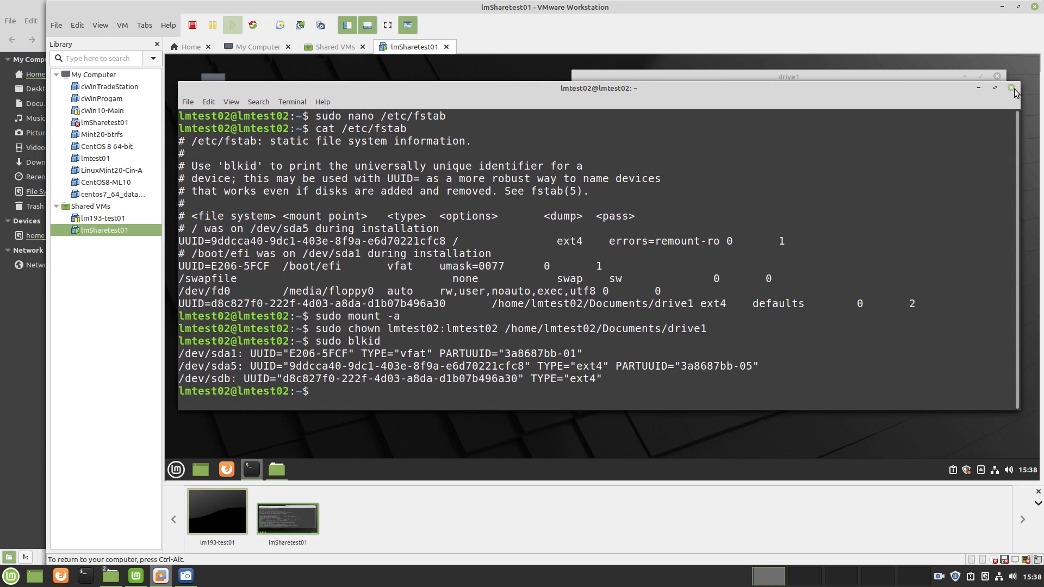
Close the terminal and the drive1 Nemo window, then bring the screen recorder forward.
{"action": "left_click", "coordinate": [1017, 88]}
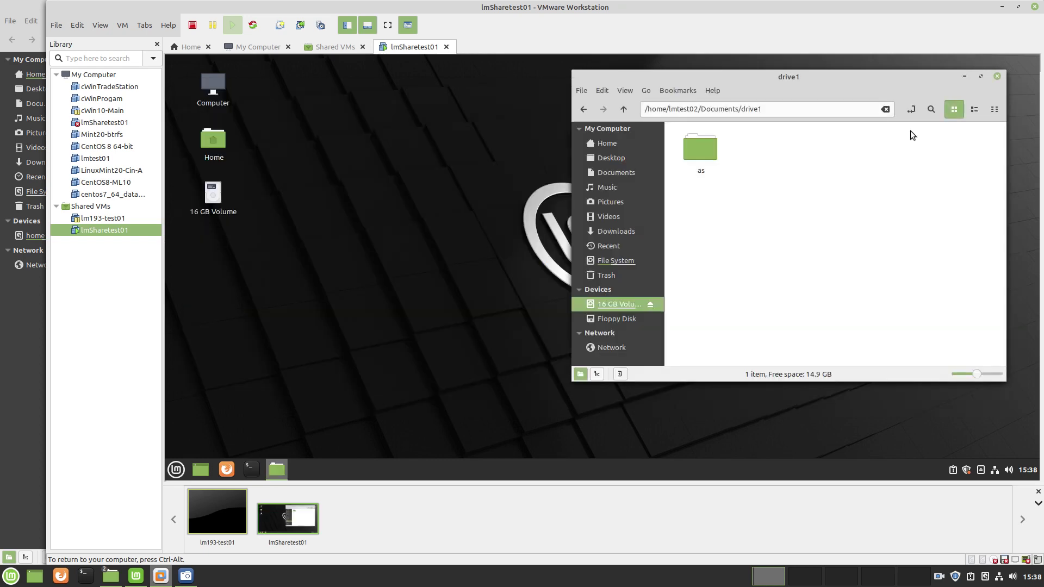
{"action": "left_click", "coordinate": [1001, 78]}
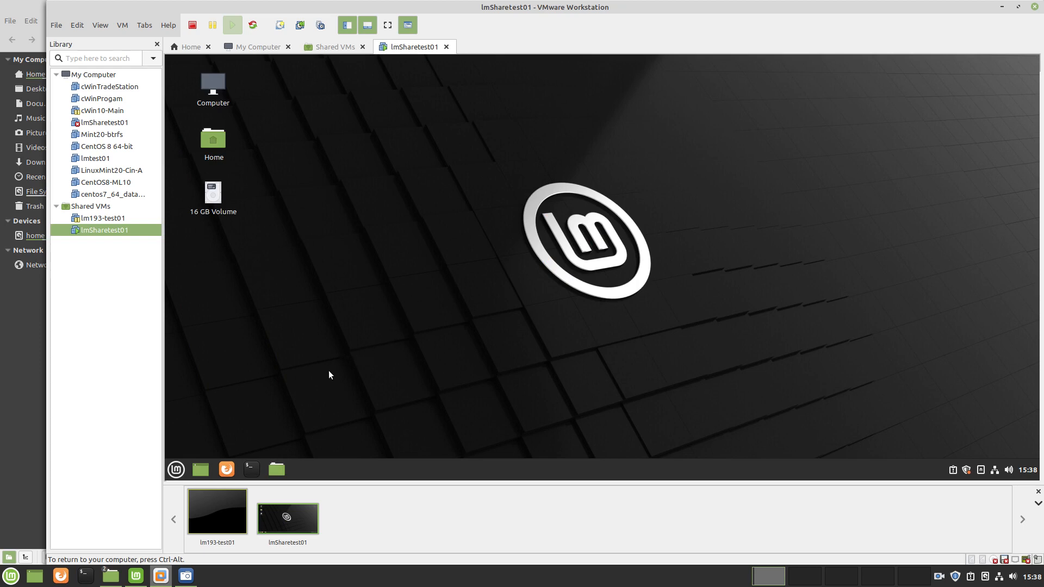
{"action": "left_click", "coordinate": [187, 576]}
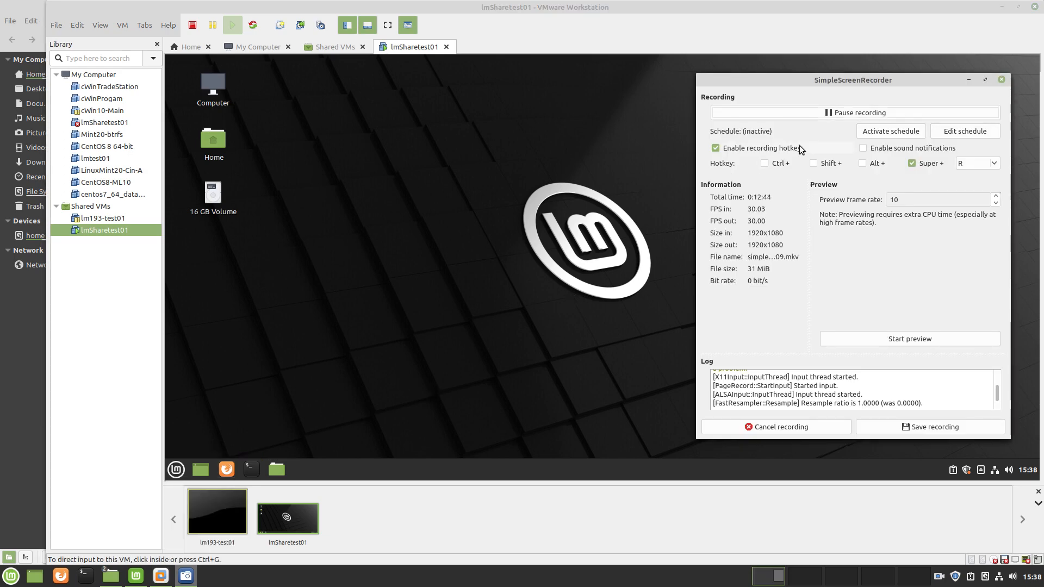